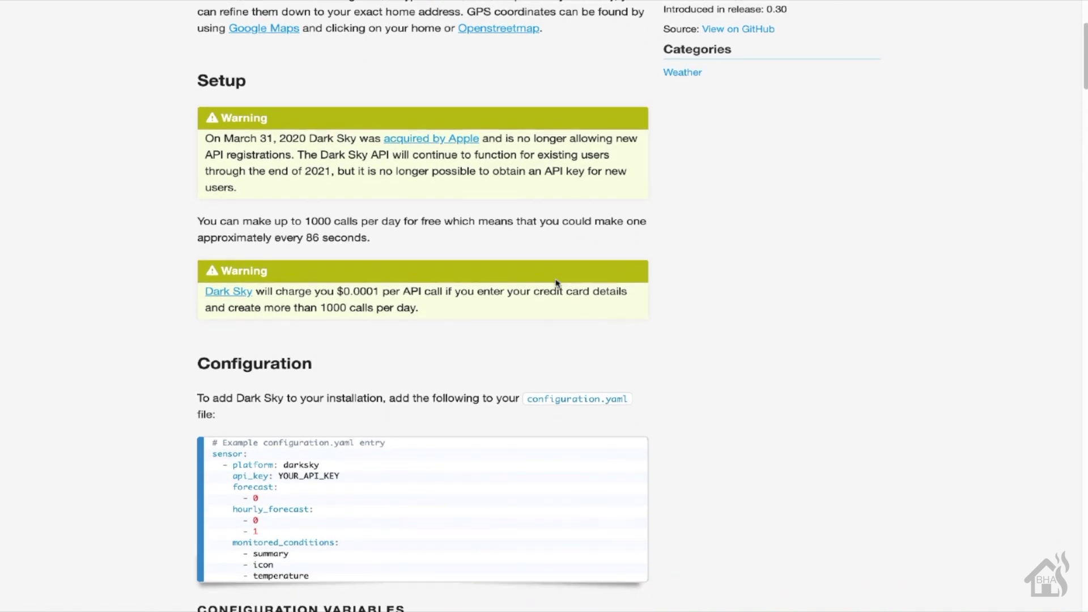
Scroll through the AccuWeather docs page's Setup and Configuration sections
scroll(557, 284, down, 5)
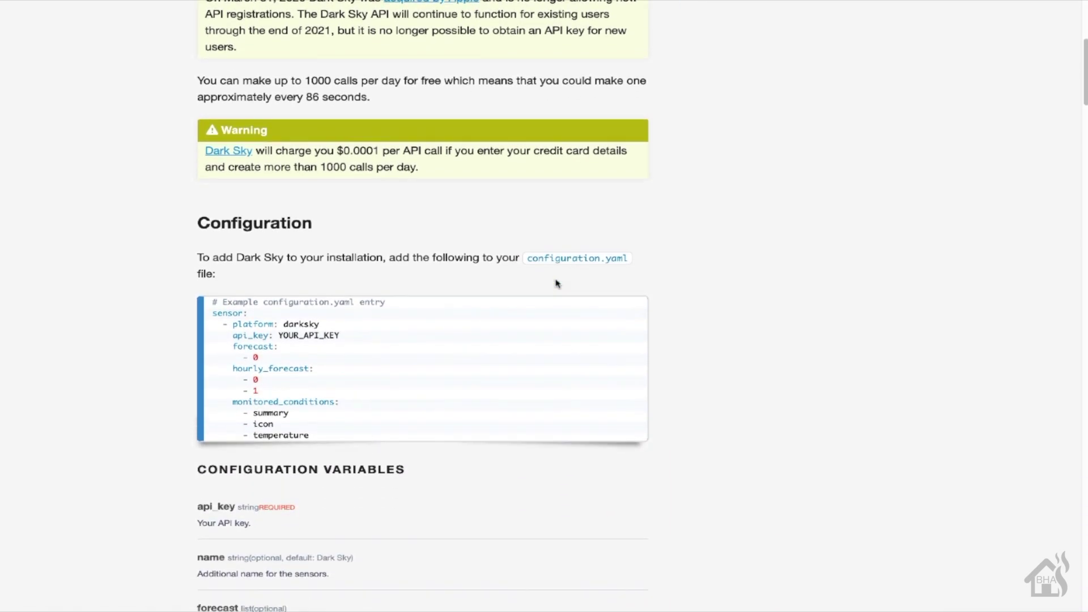
scroll(558, 284, down, 4)
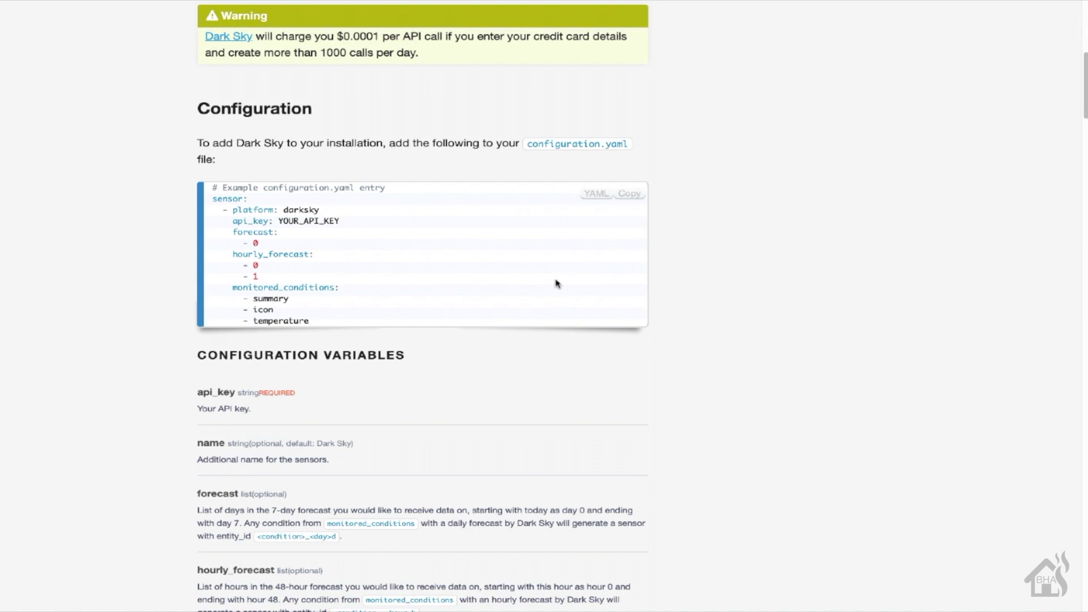
scroll(557, 283, down, 5)
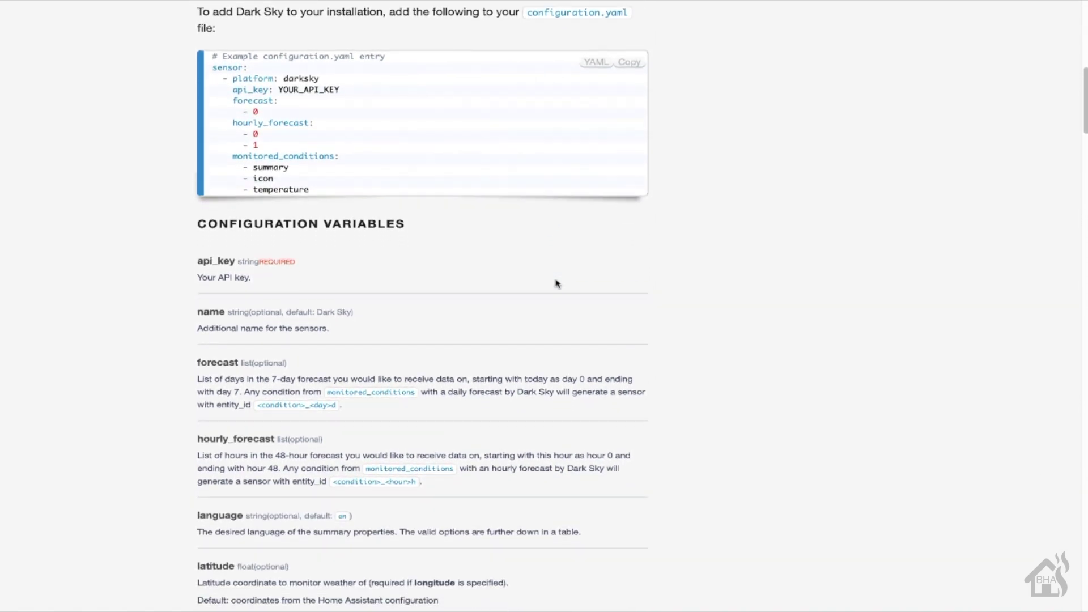
scroll(557, 283, down, 7)
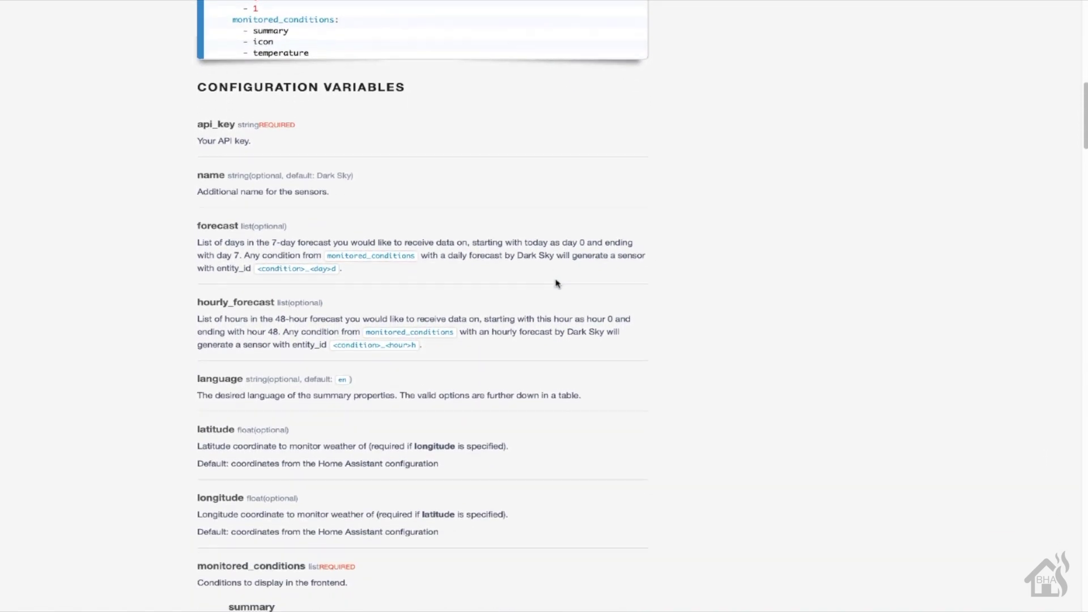
scroll(557, 283, down, 6)
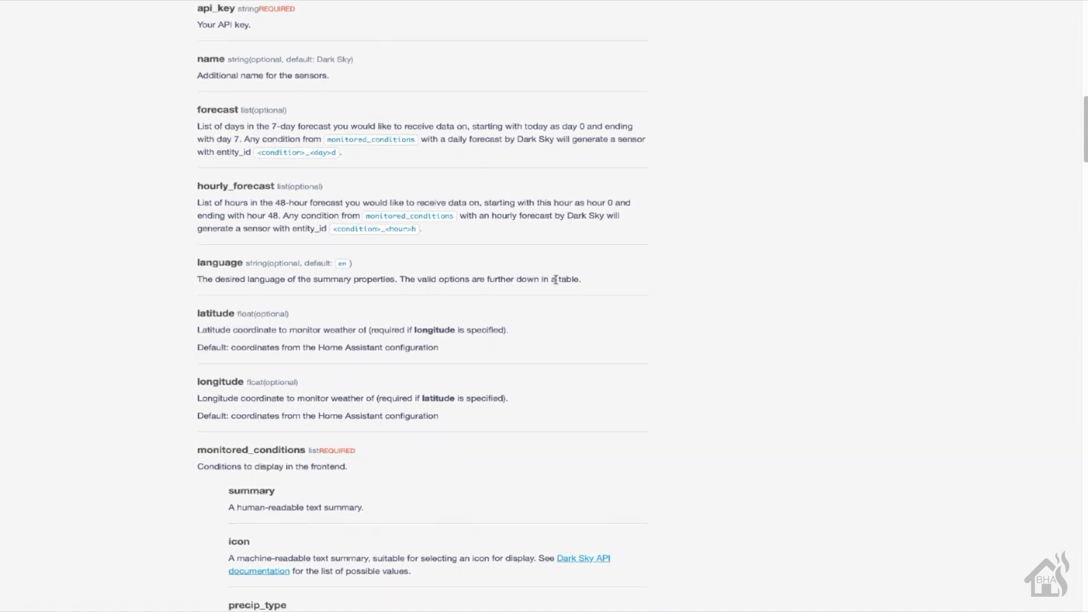
scroll(556, 280, down, 5)
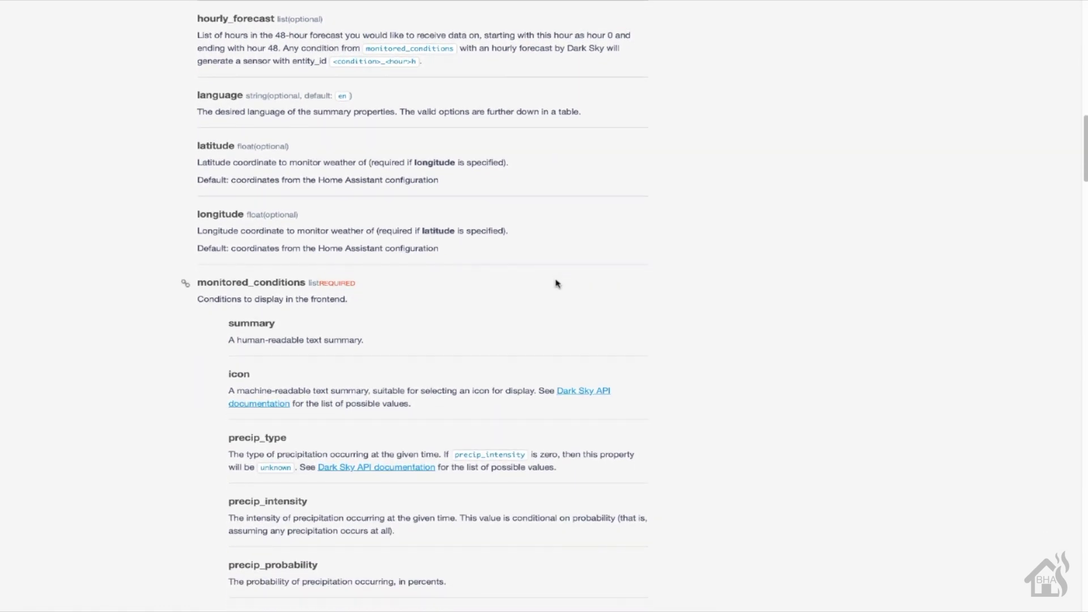
scroll(557, 283, down, 4)
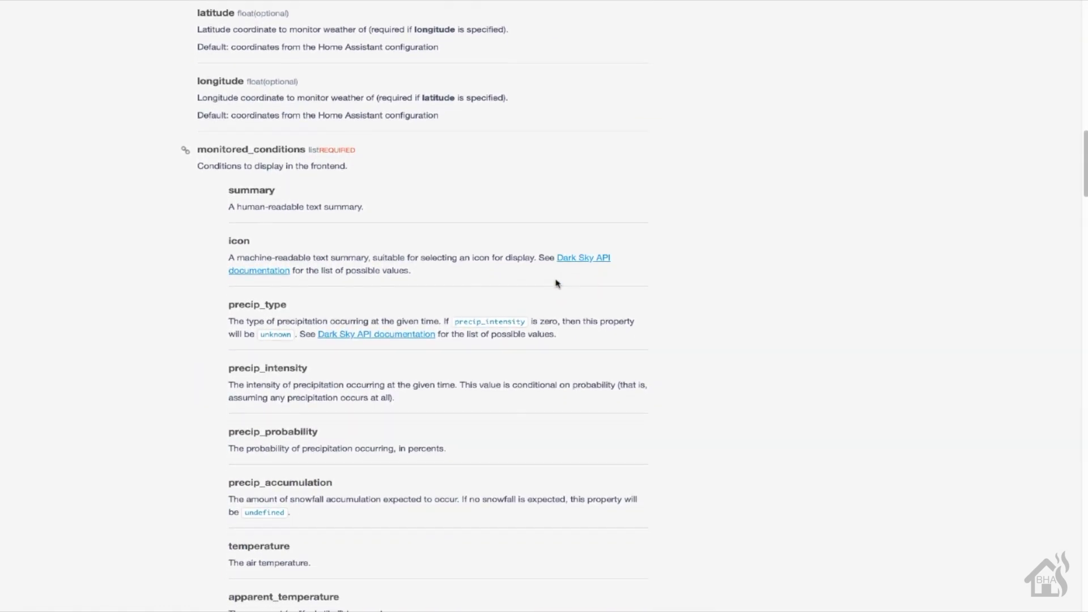
scroll(556, 284, down, 4)
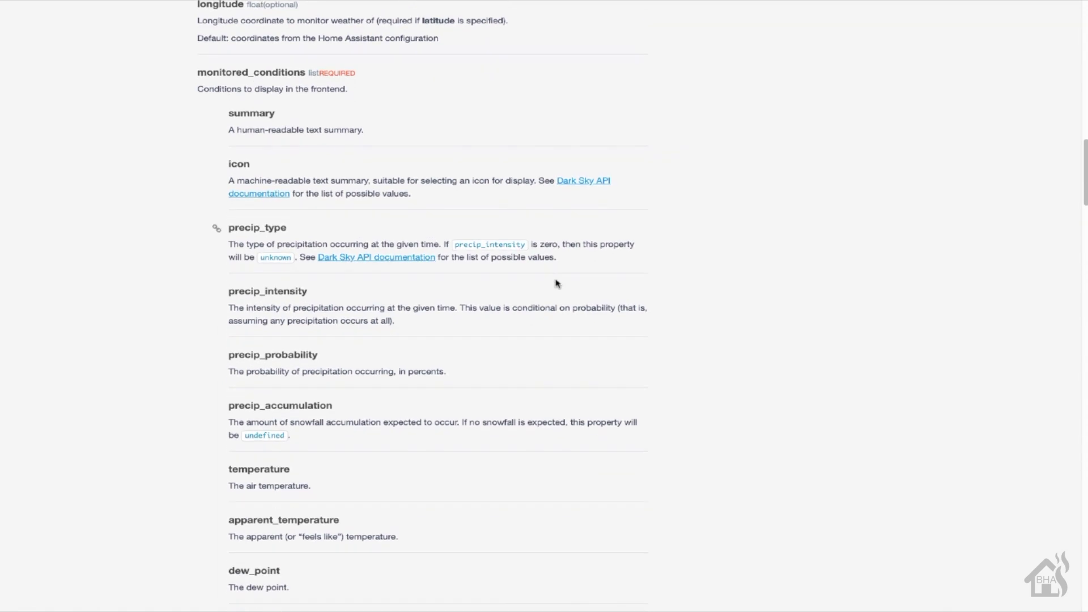
scroll(556, 284, down, 4)
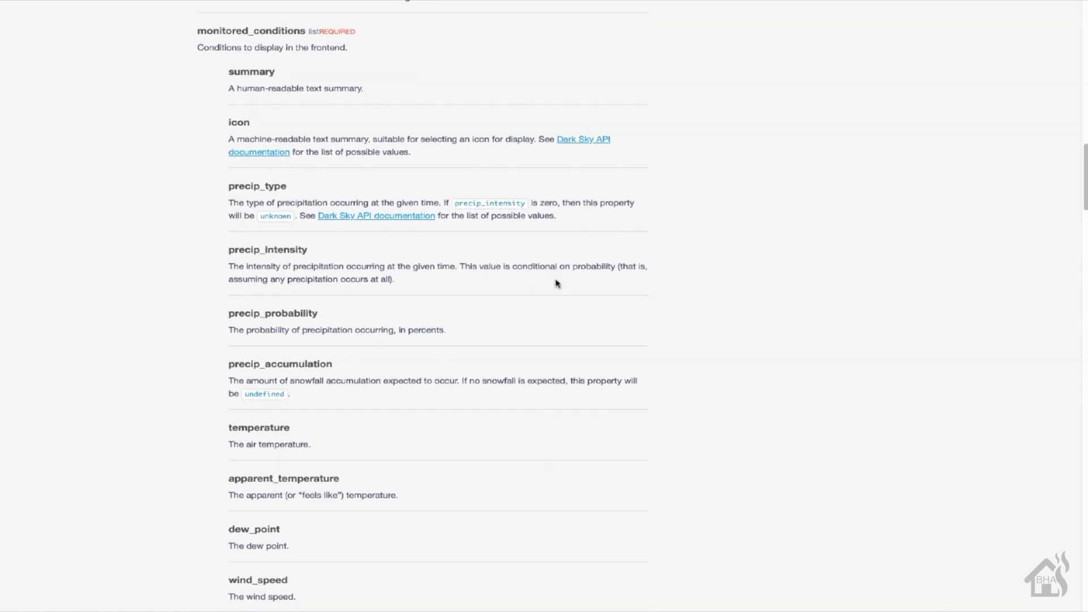
scroll(556, 283, down, 4)
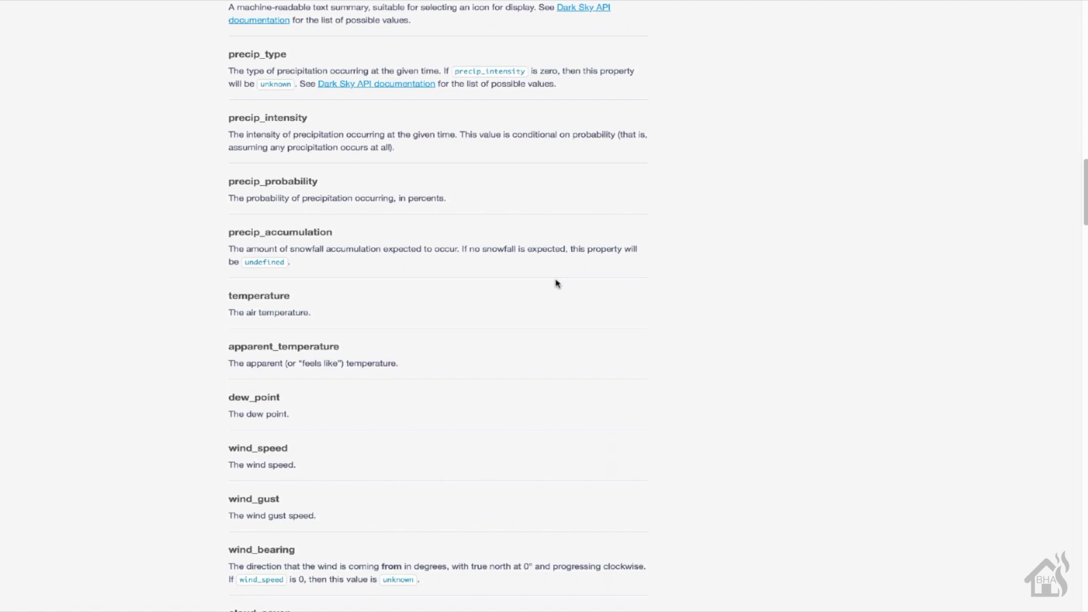
scroll(556, 284, down, 5)
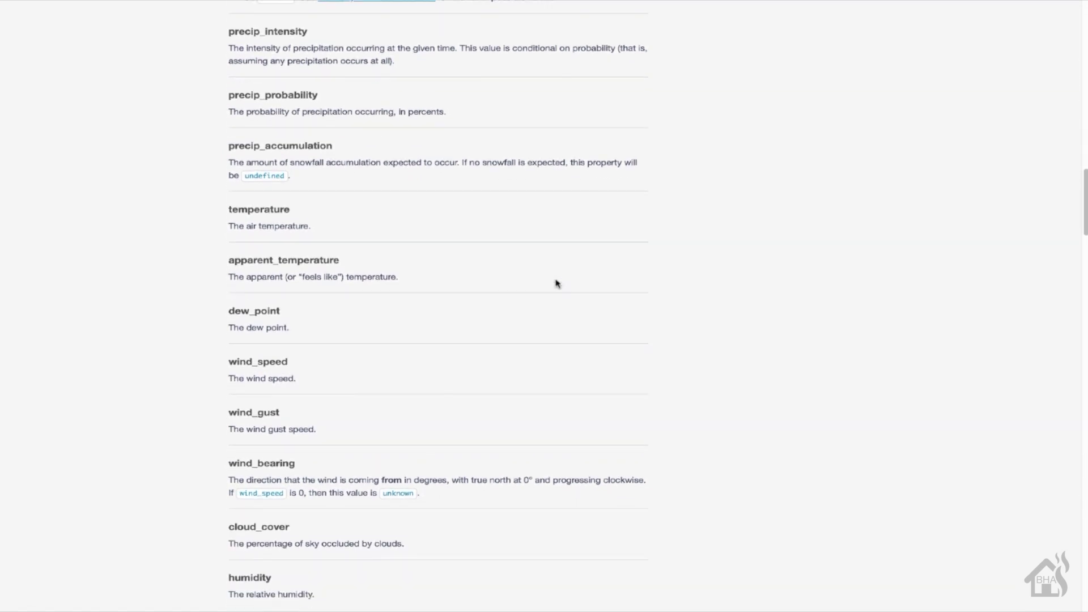
scroll(556, 283, down, 5)
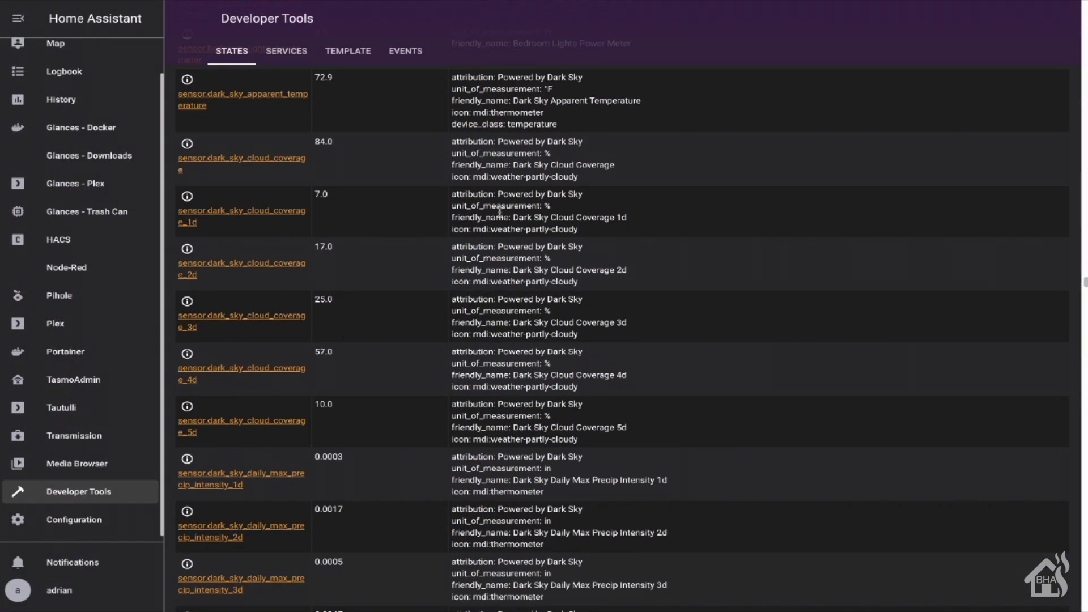
scroll(500, 211, down, 3)
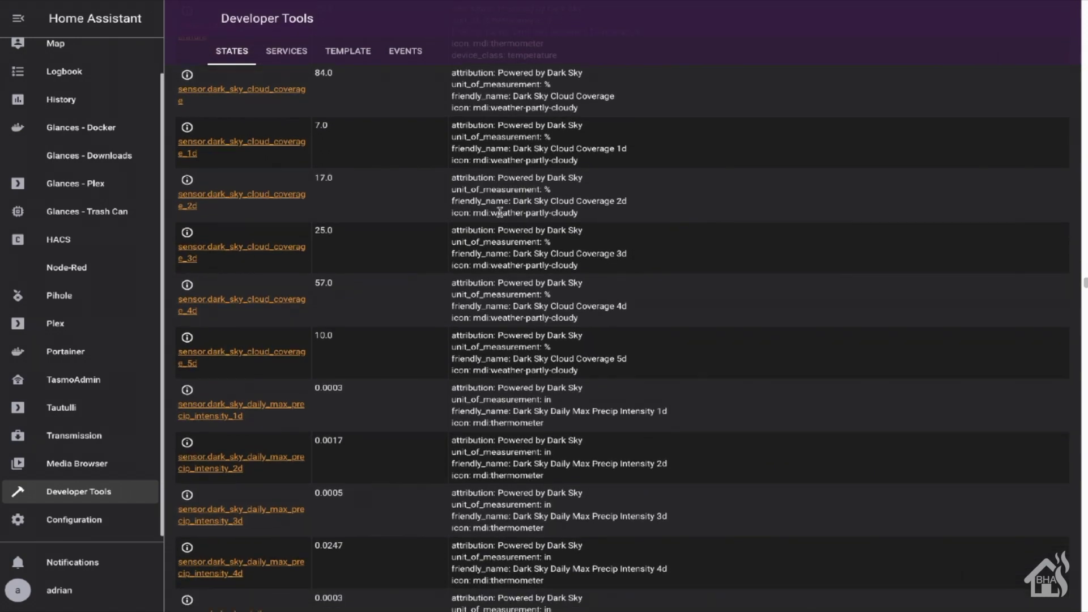
scroll(500, 212, down, 3)
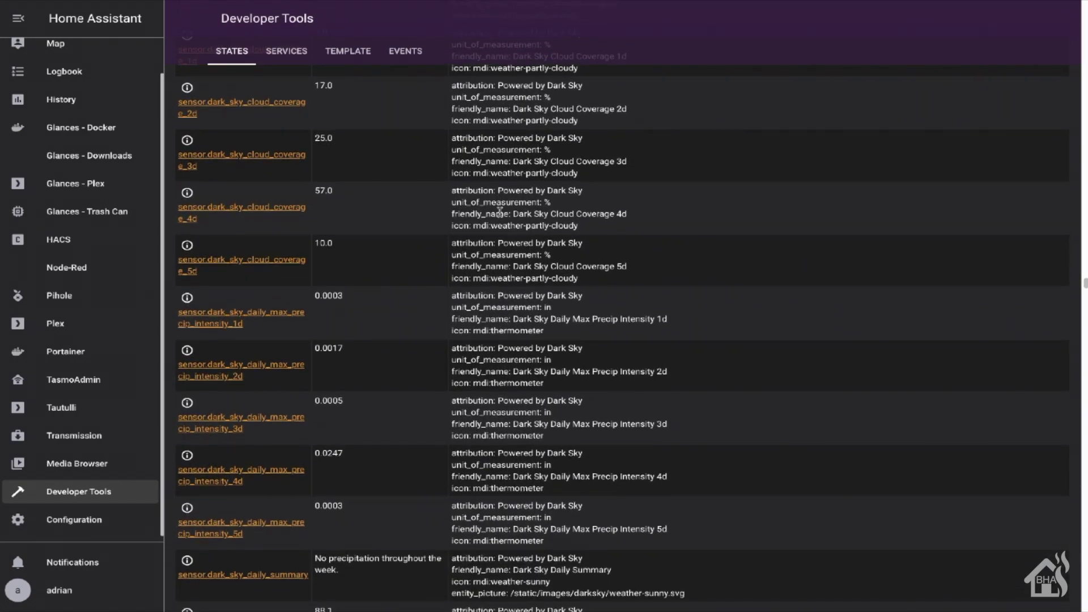
scroll(500, 212, down, 3)
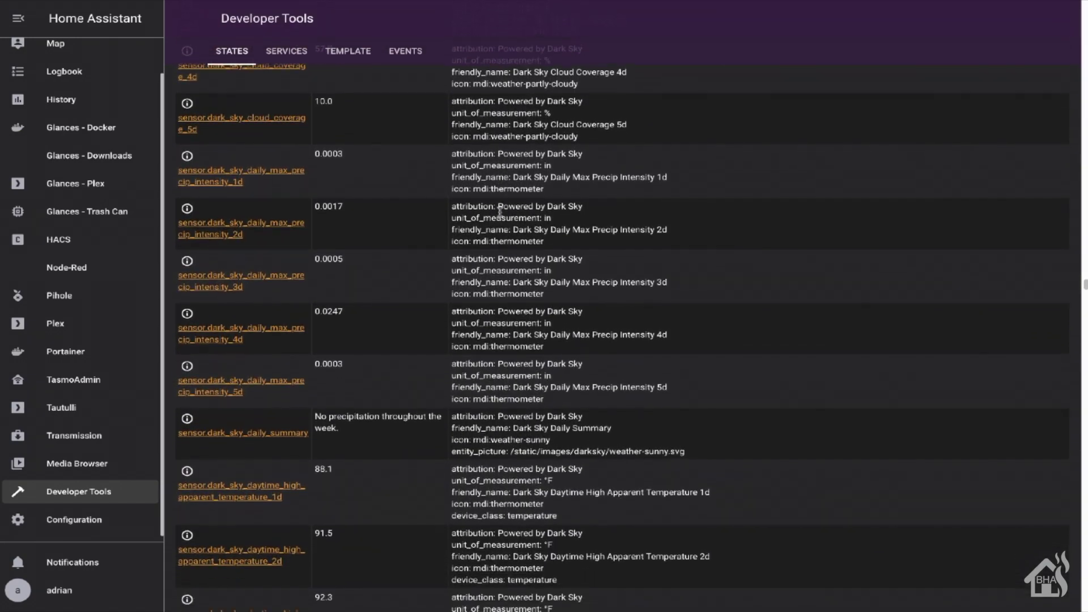
scroll(500, 212, down, 2)
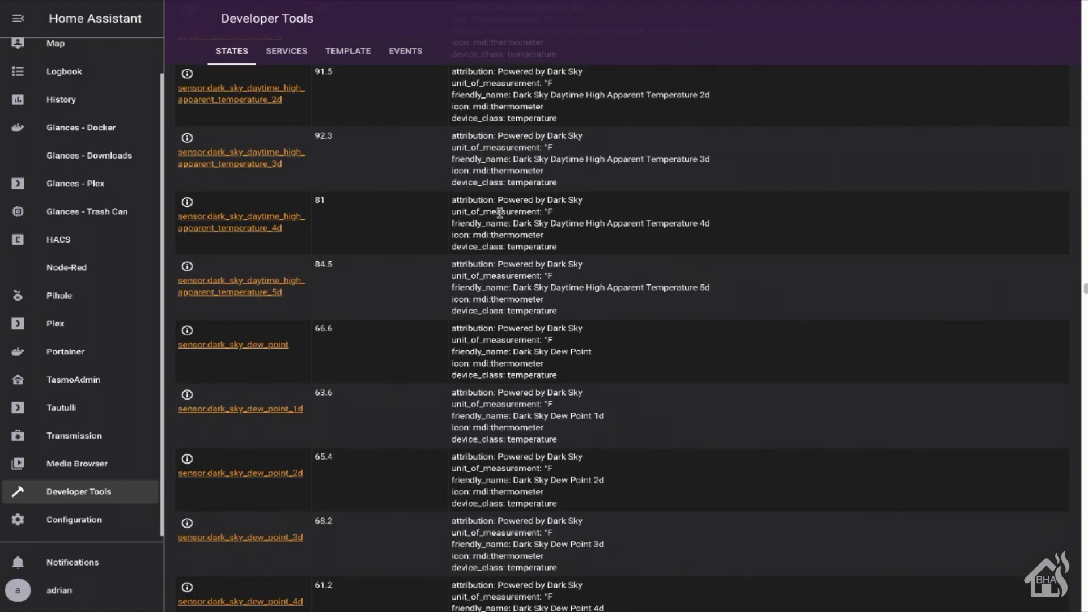
scroll(499, 214, down, 1)
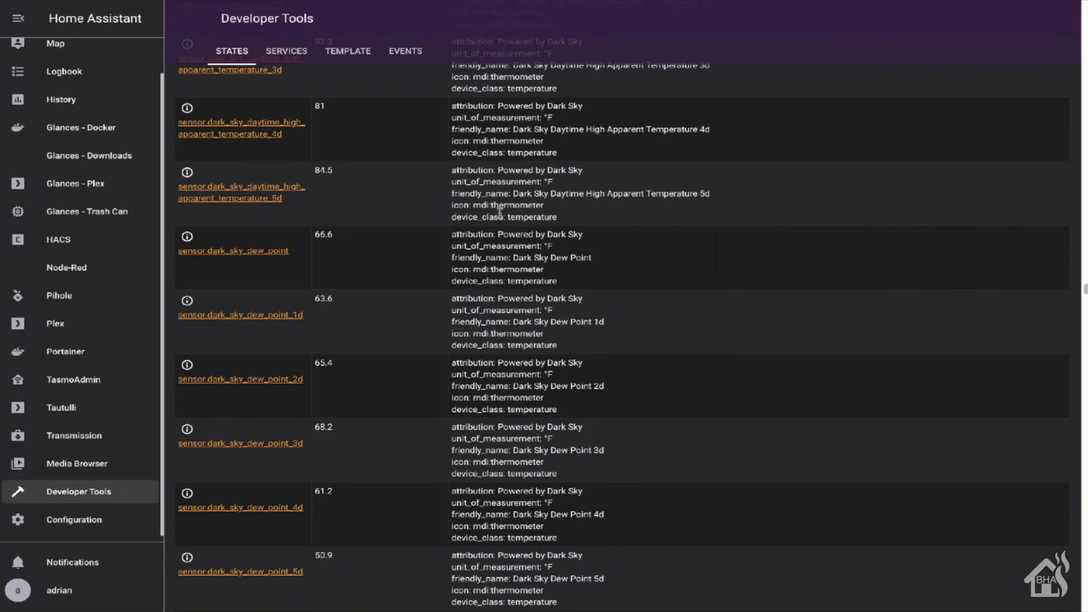
scroll(499, 213, down, 3)
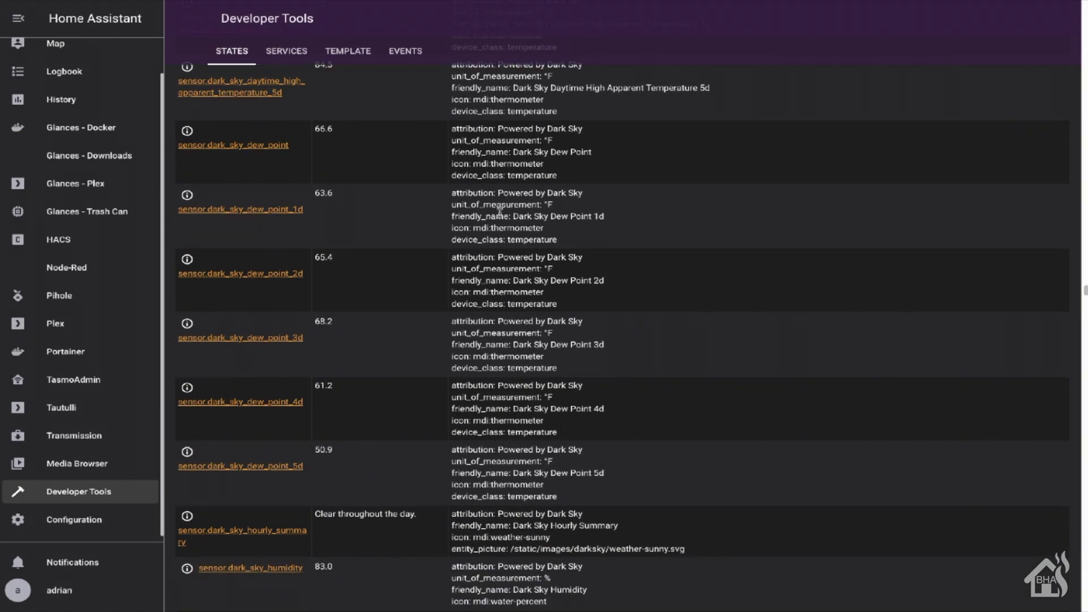
scroll(500, 214, down, 3)
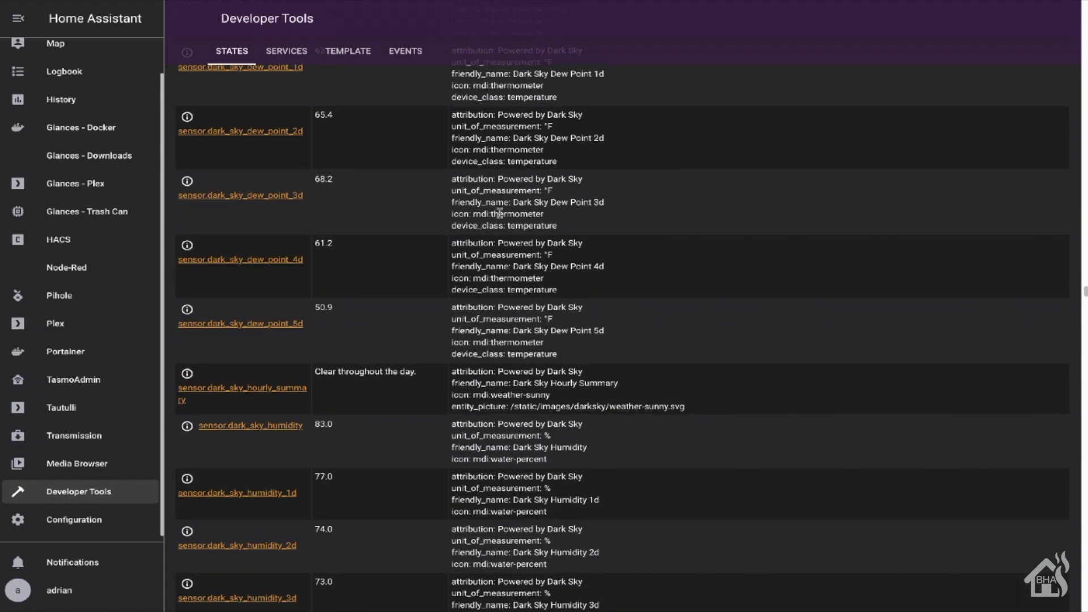
scroll(500, 214, down, 1)
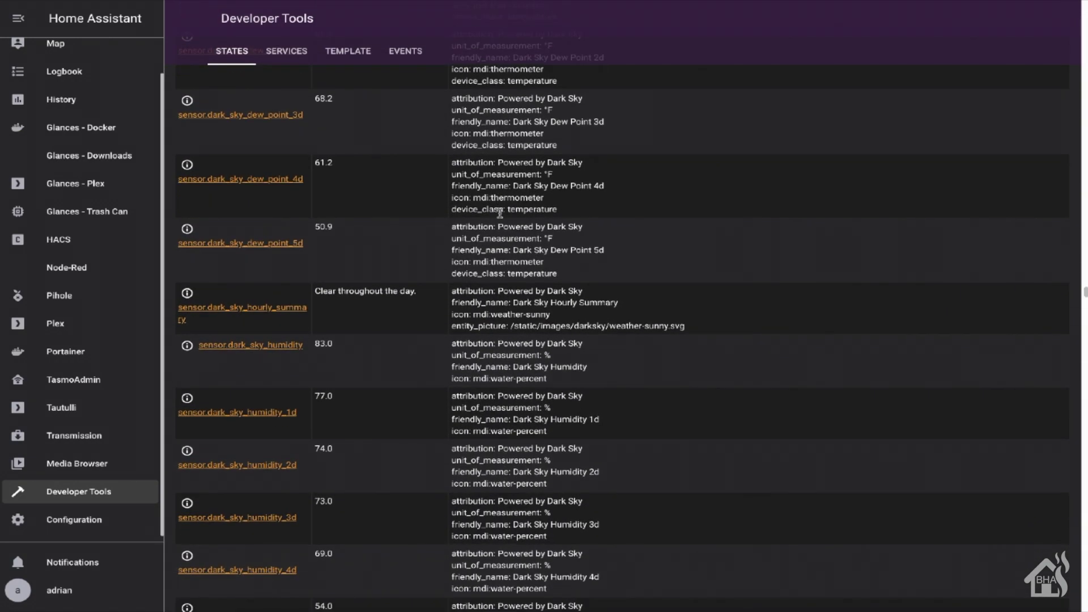
scroll(500, 214, down, 3)
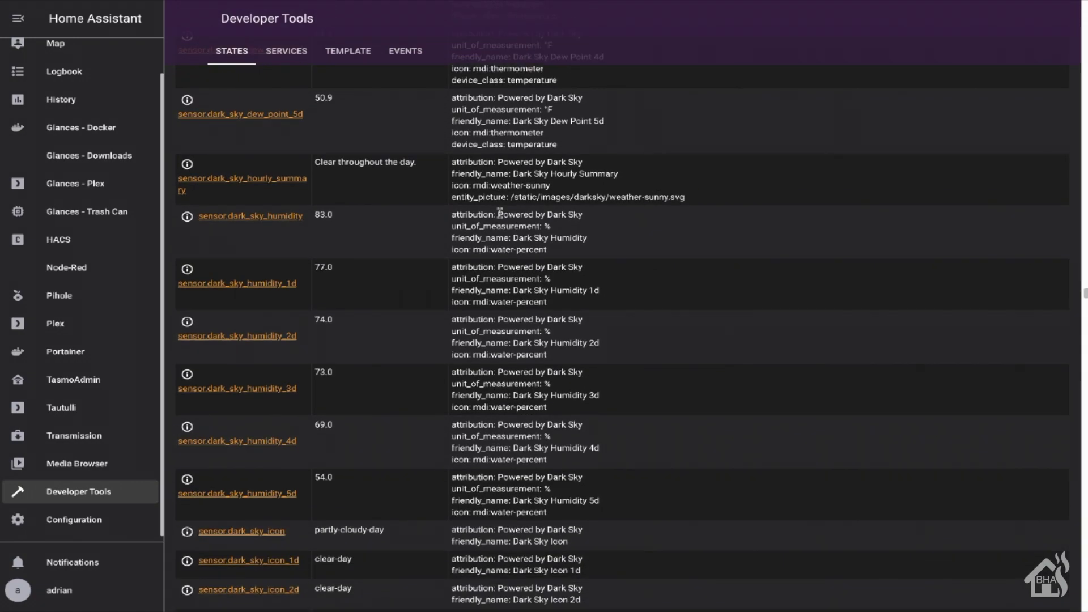
scroll(500, 214, down, 3)
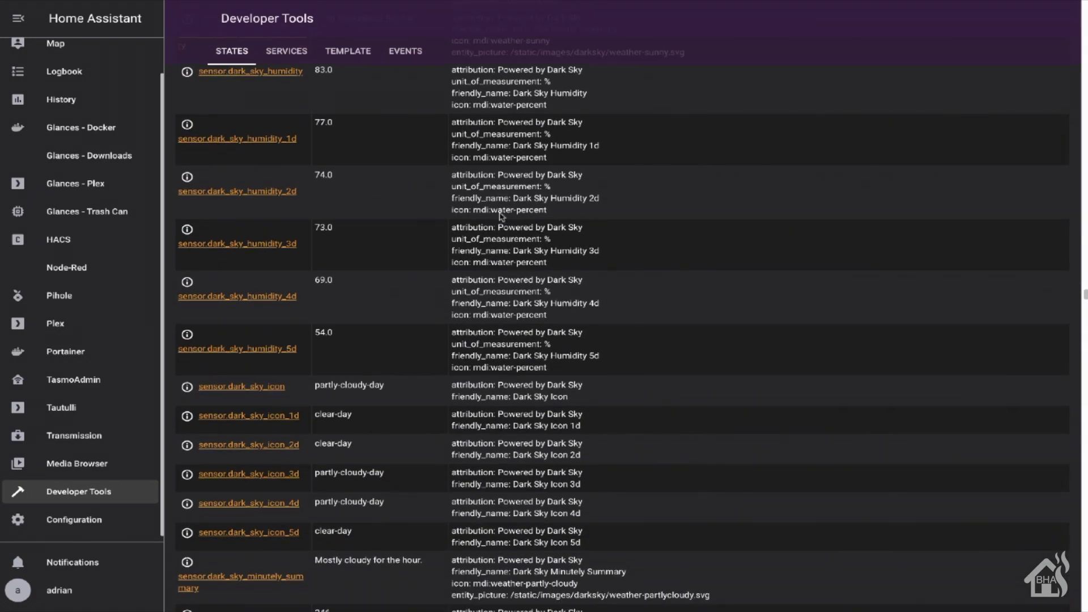
scroll(501, 216, down, 1)
scroll(500, 213, down, 2)
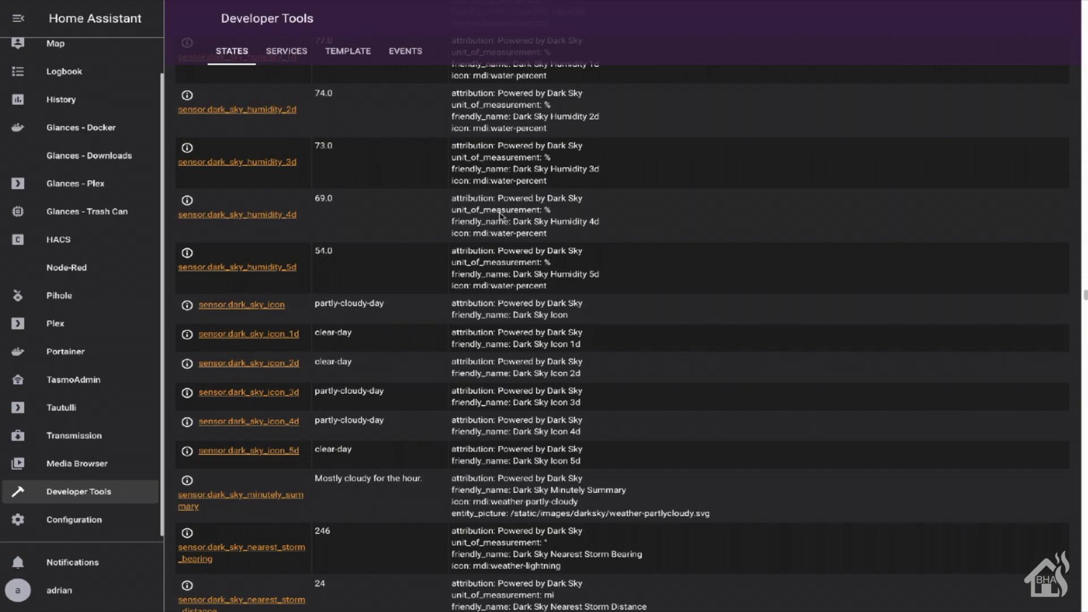
scroll(500, 213, down, 2)
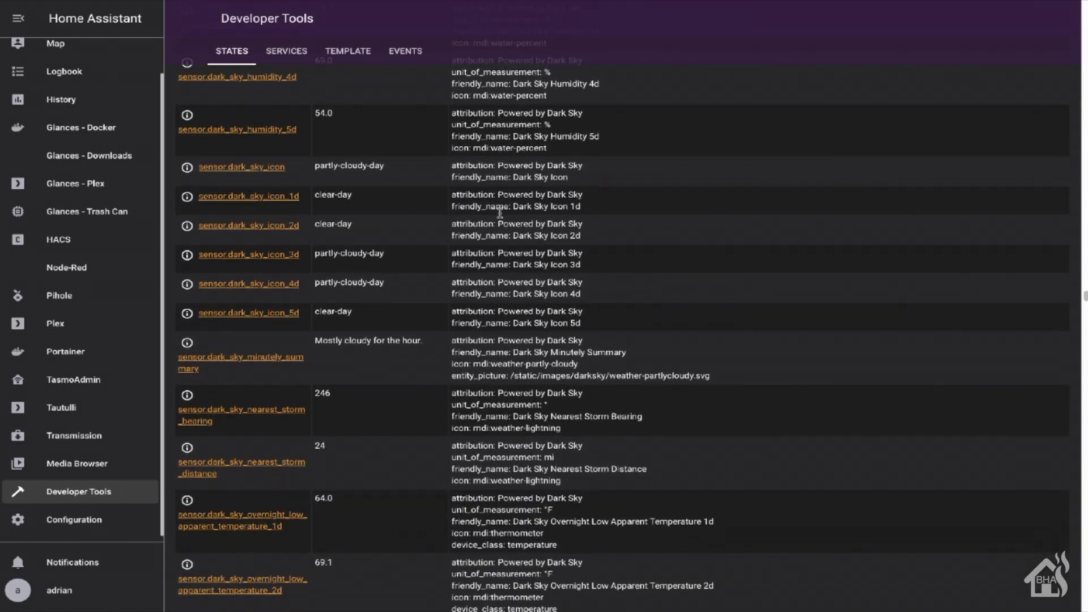
scroll(500, 213, down, 2)
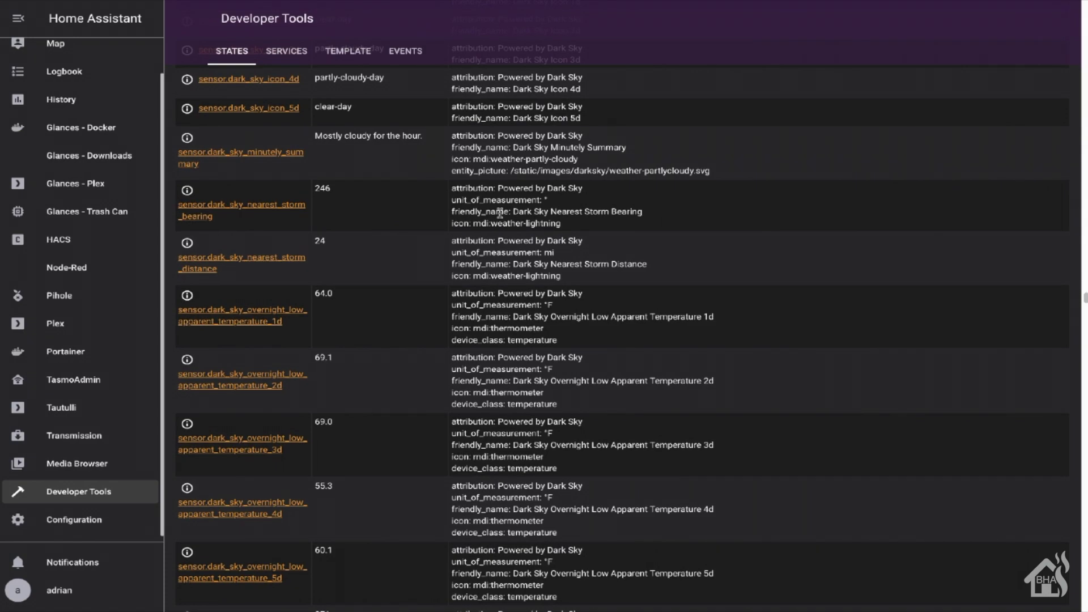
scroll(500, 213, down, 2)
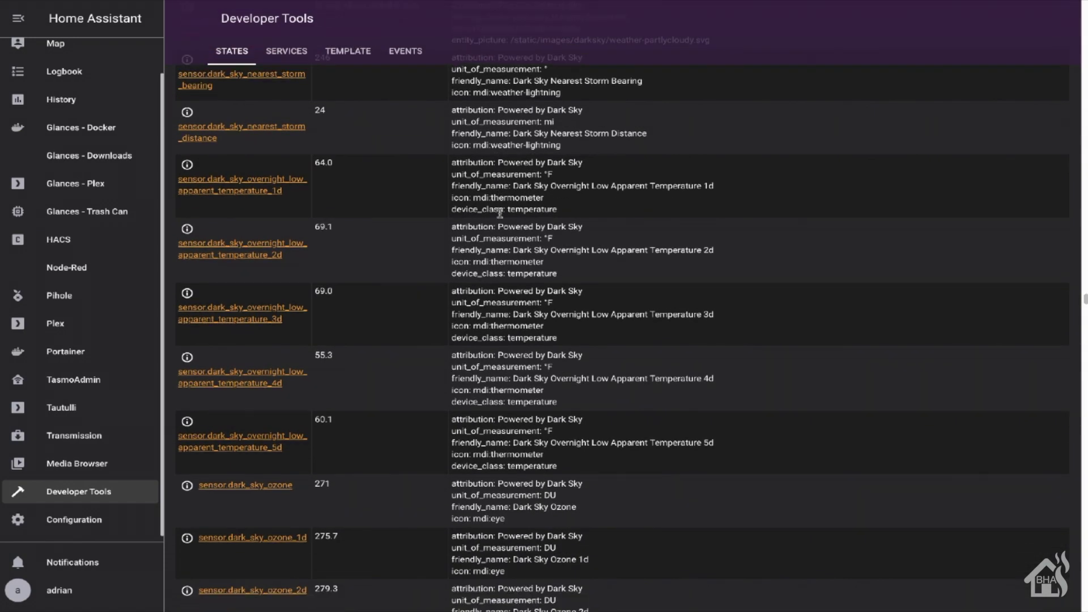
scroll(500, 213, down, 2)
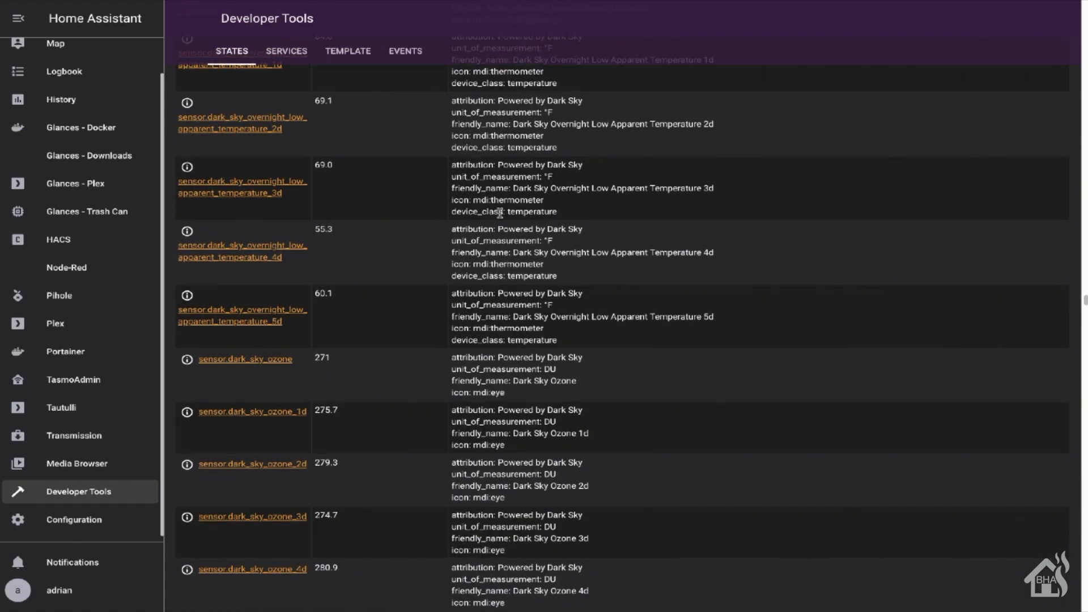
scroll(500, 213, down, 2)
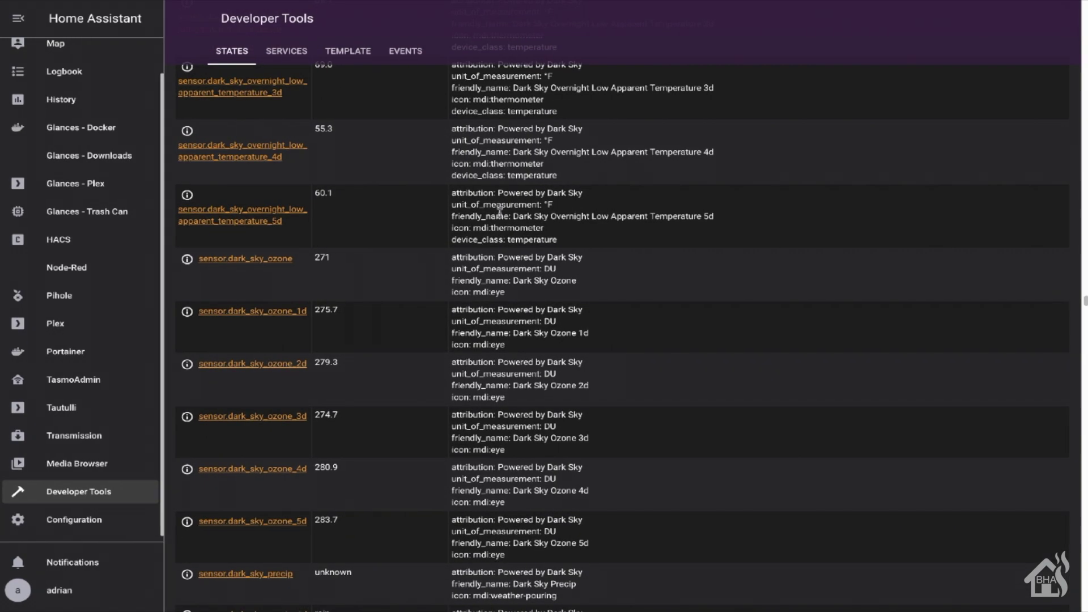
scroll(500, 213, down, 2)
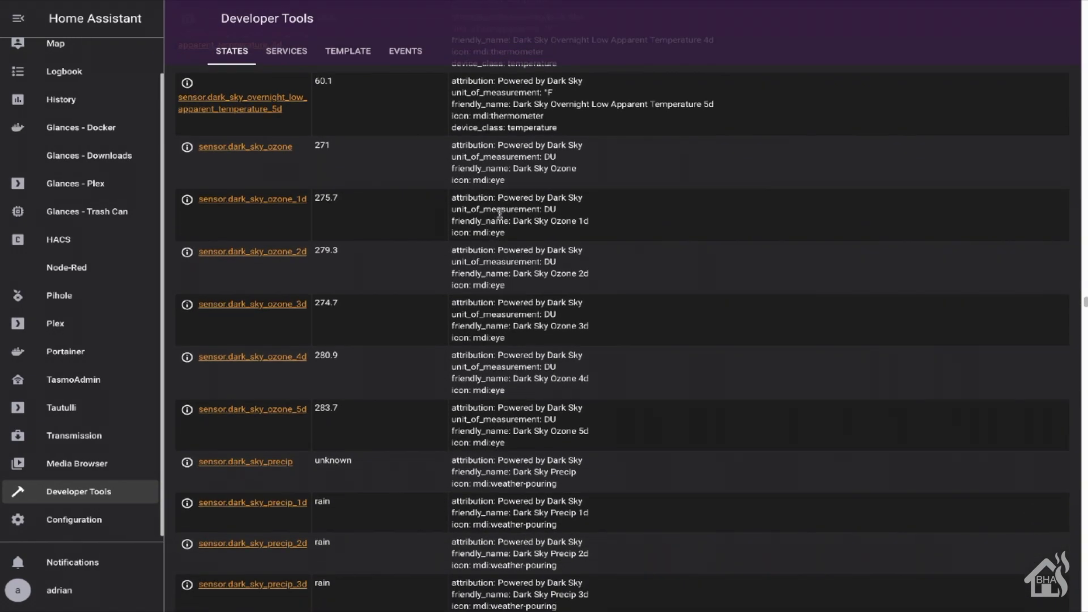
scroll(500, 213, down, 3)
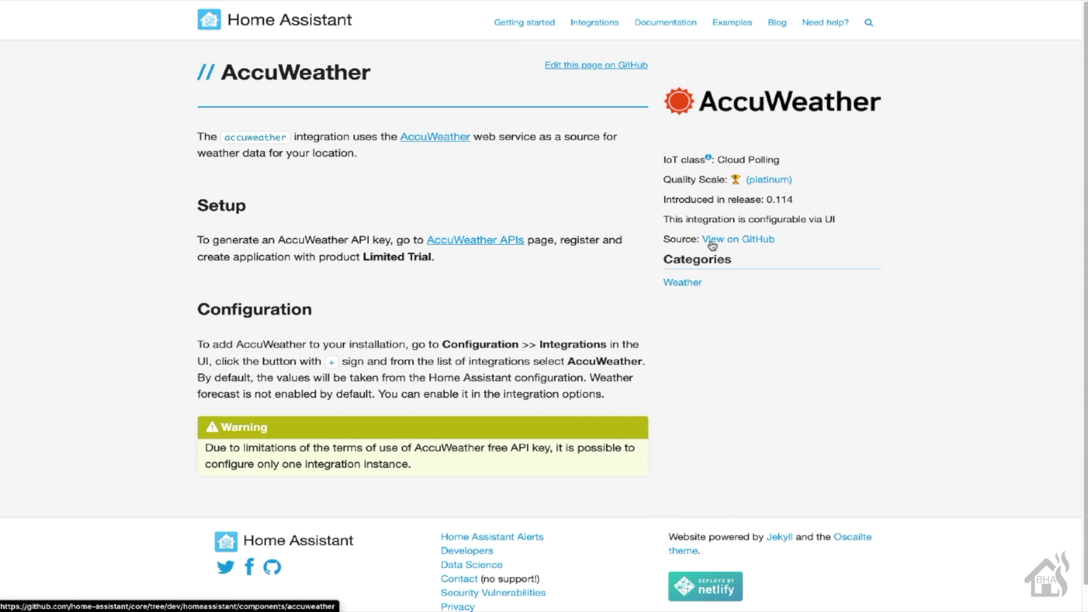
Go to My Apps on the AccuWeather APIs developer site
click(493, 238)
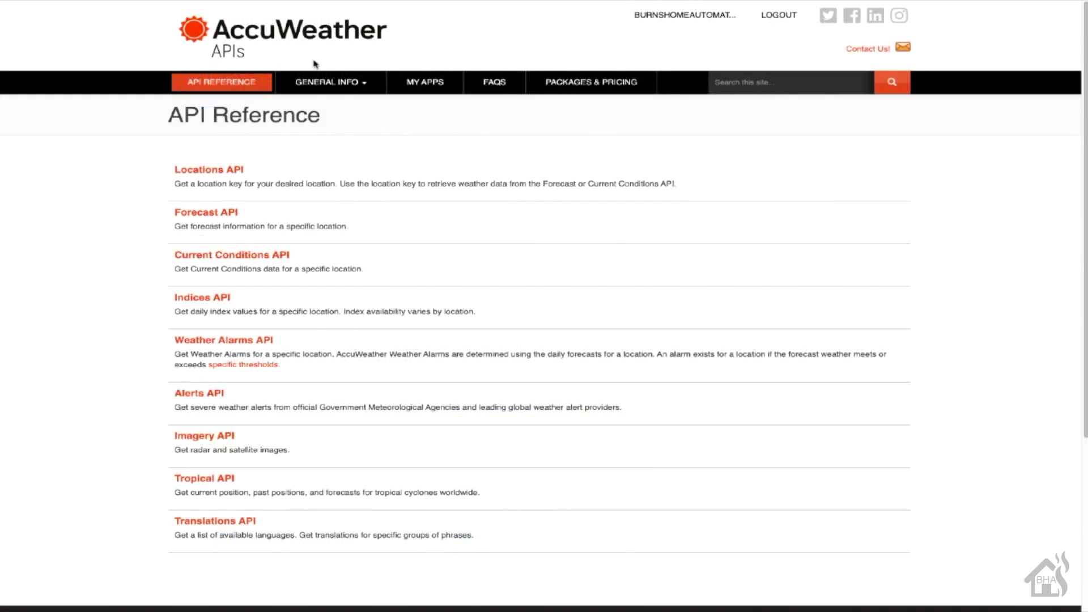
mouse_move(673, 19)
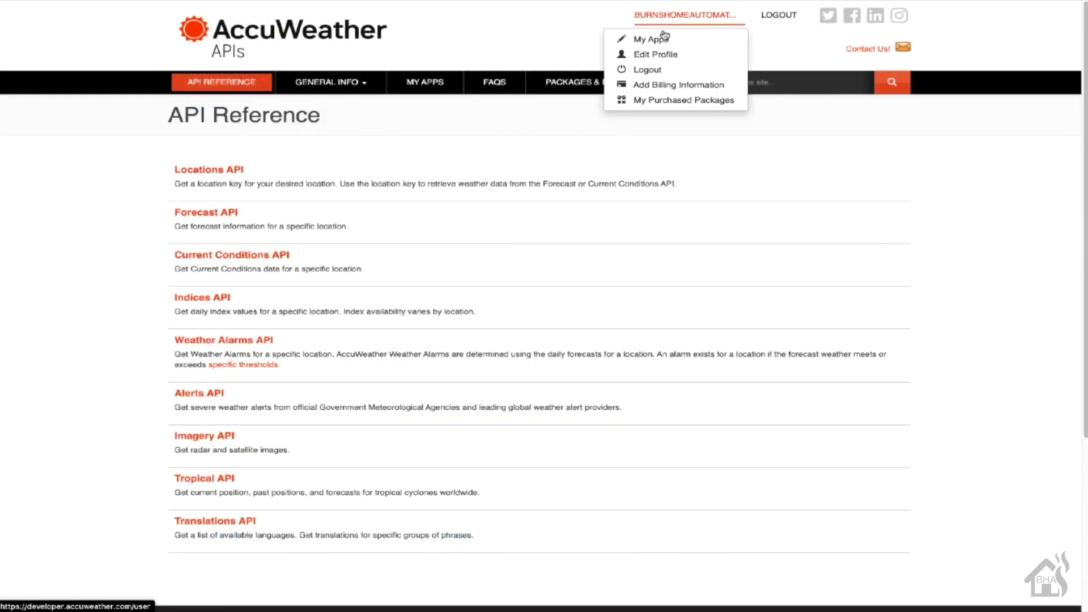
click(659, 40)
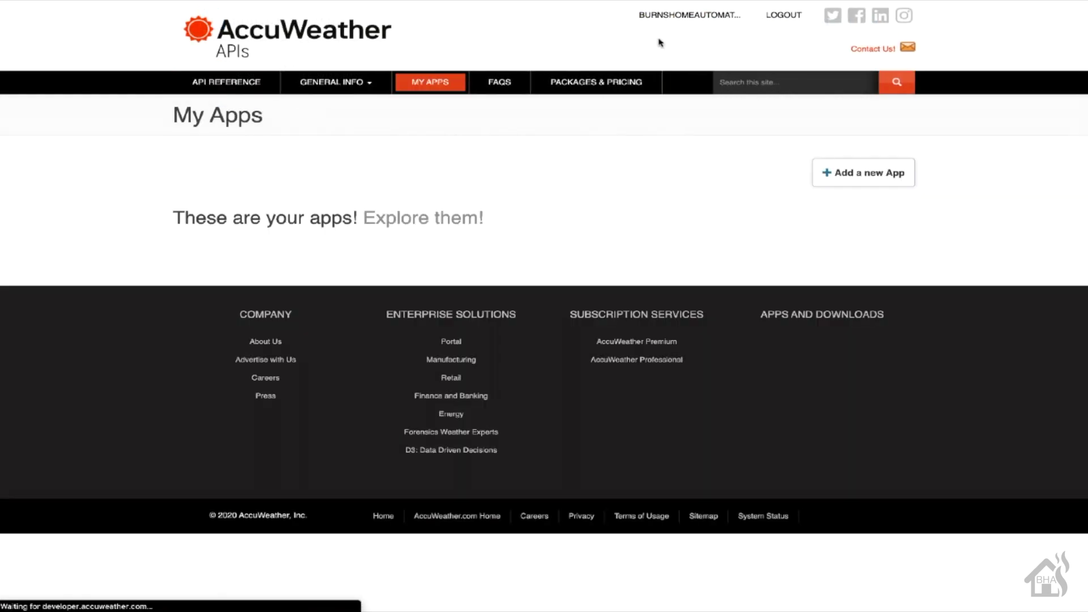
Create a weather app named Hass and select its API key
click(878, 185)
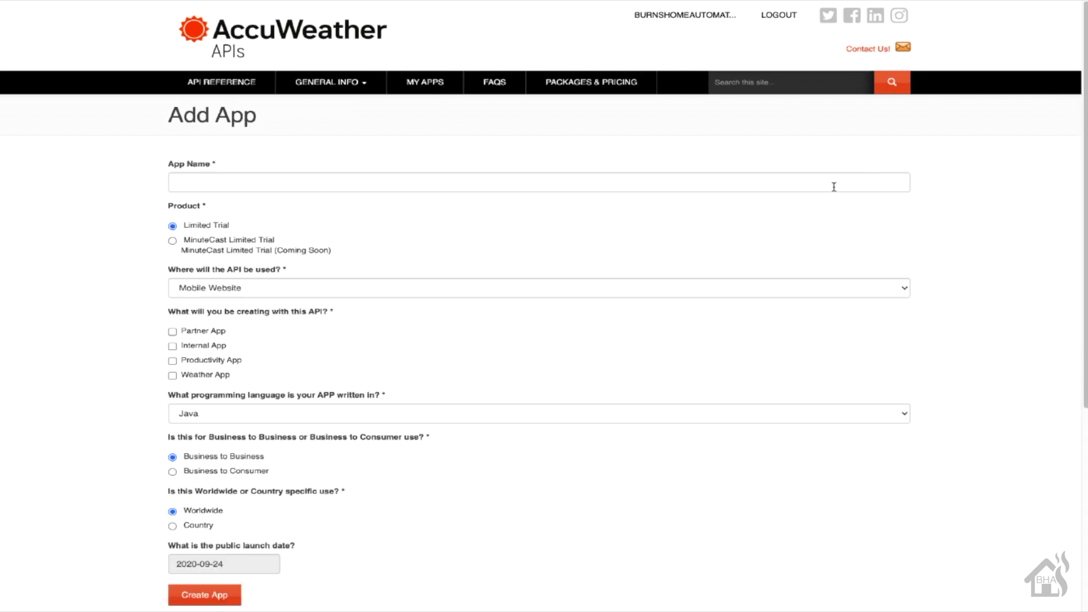
click(746, 182)
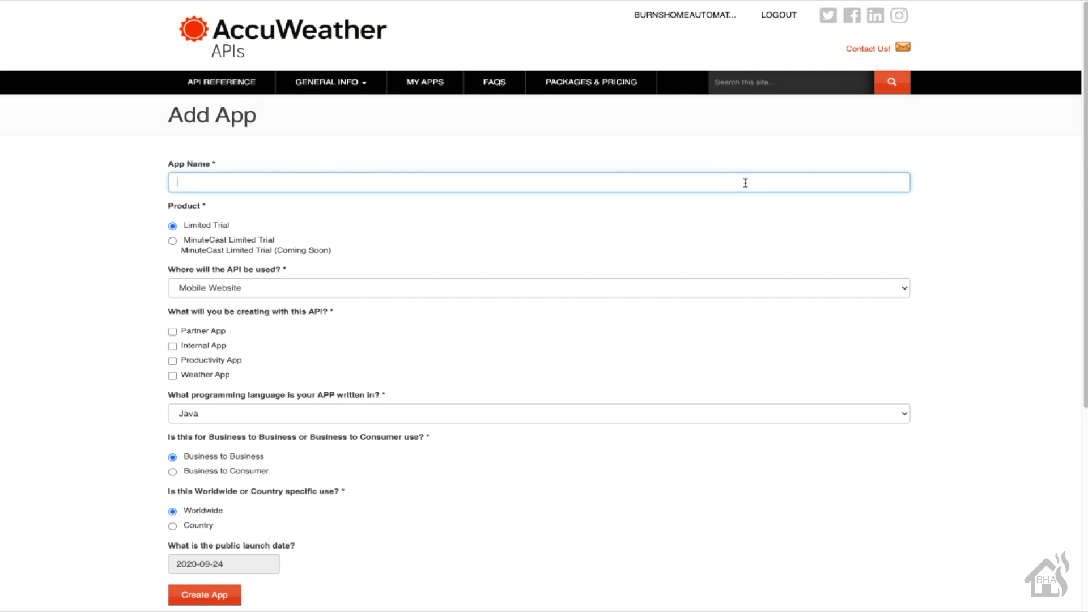
text(Happ)
key(BackSpace)
key(BackSpace)
key(BackSpace)
text(a)
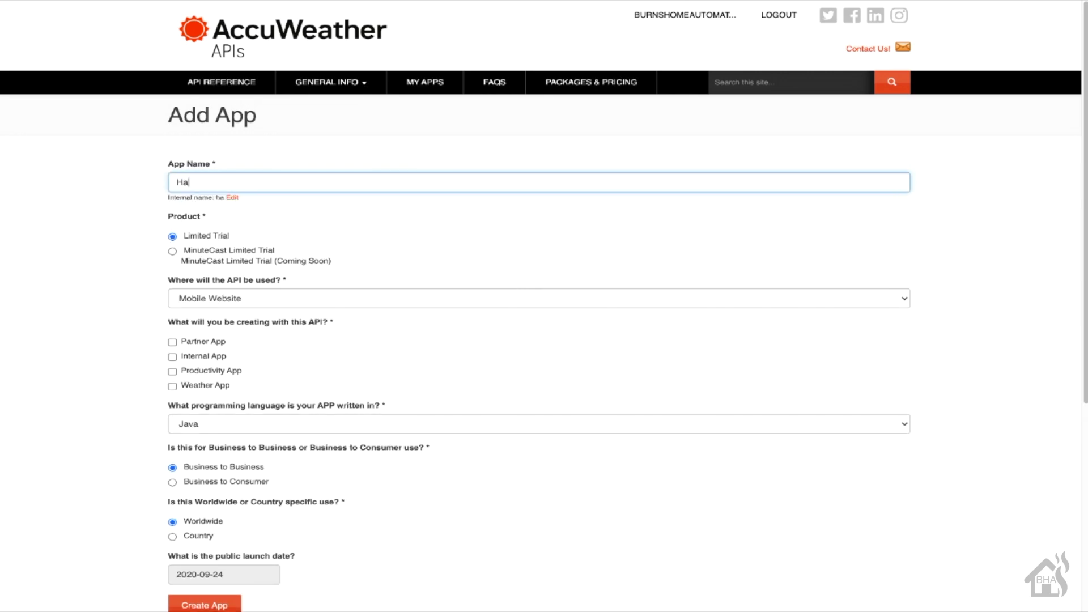
text(ss)
scroll(699, 229, down, 3)
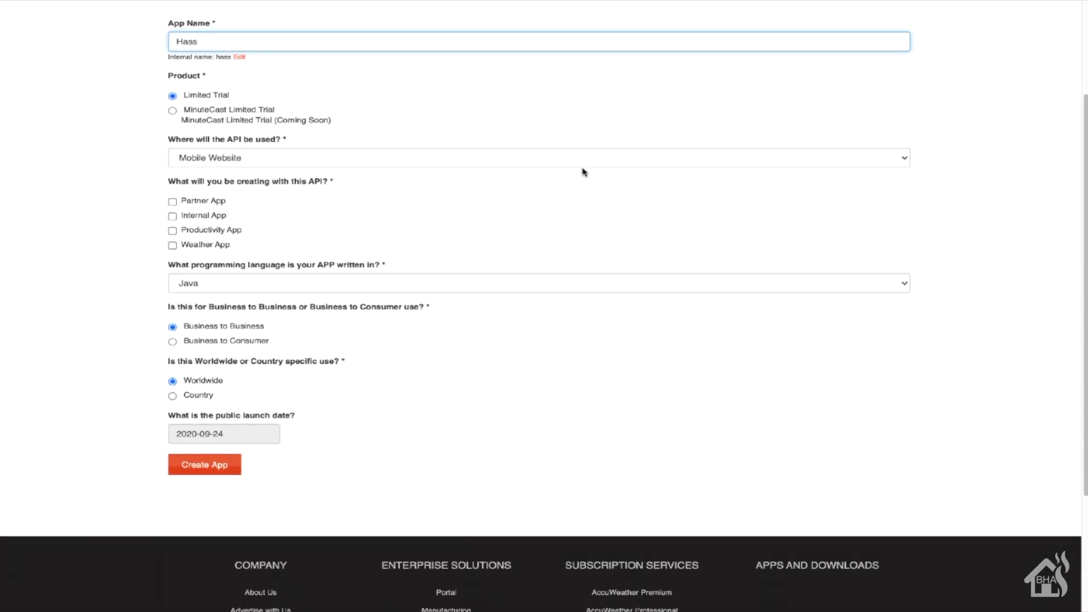
click(195, 247)
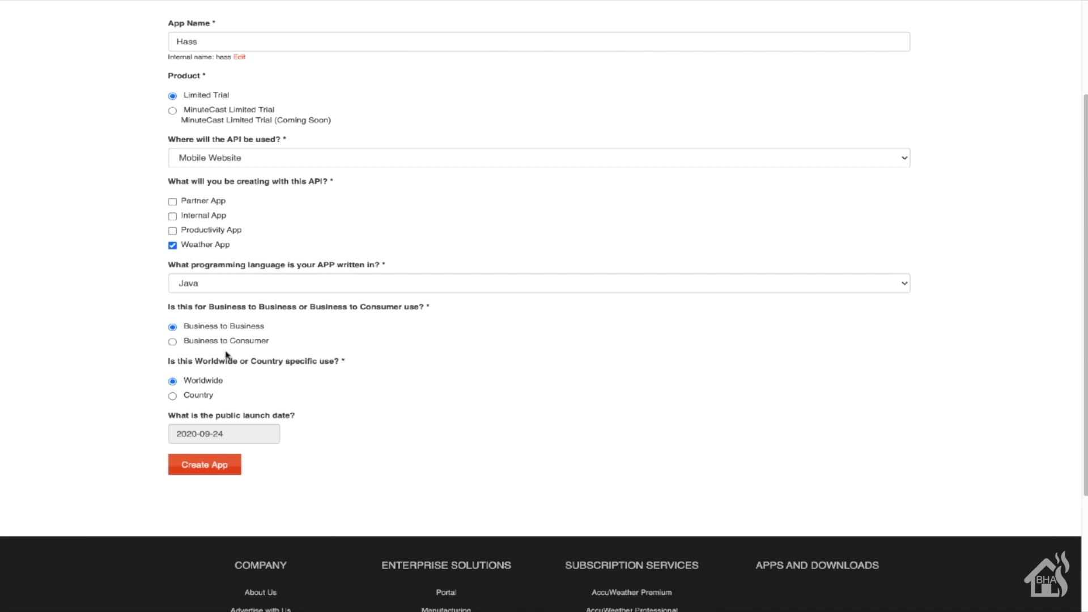
click(207, 469)
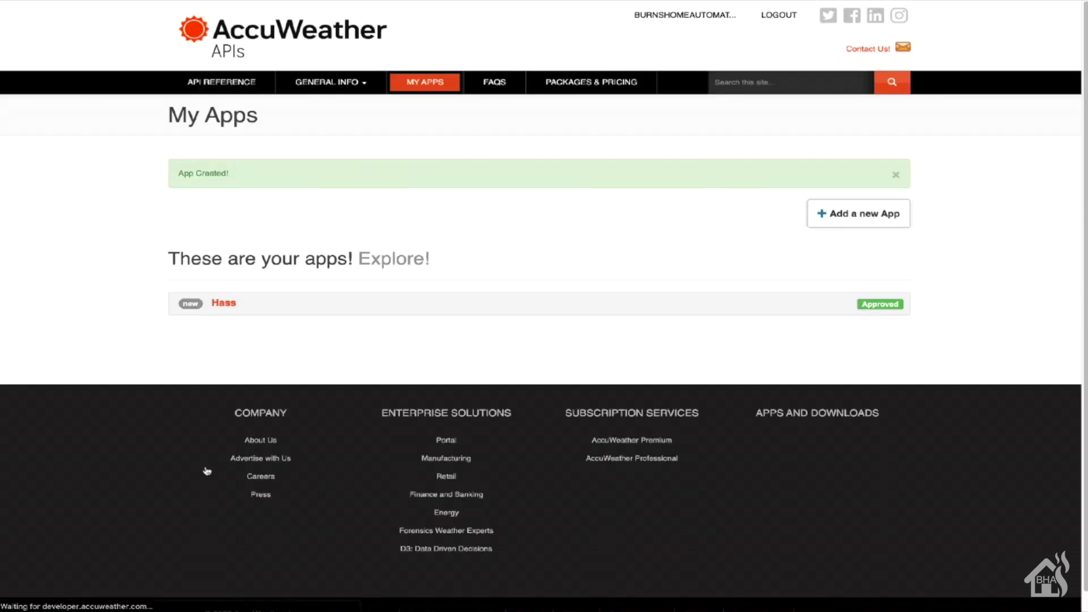
click(224, 302)
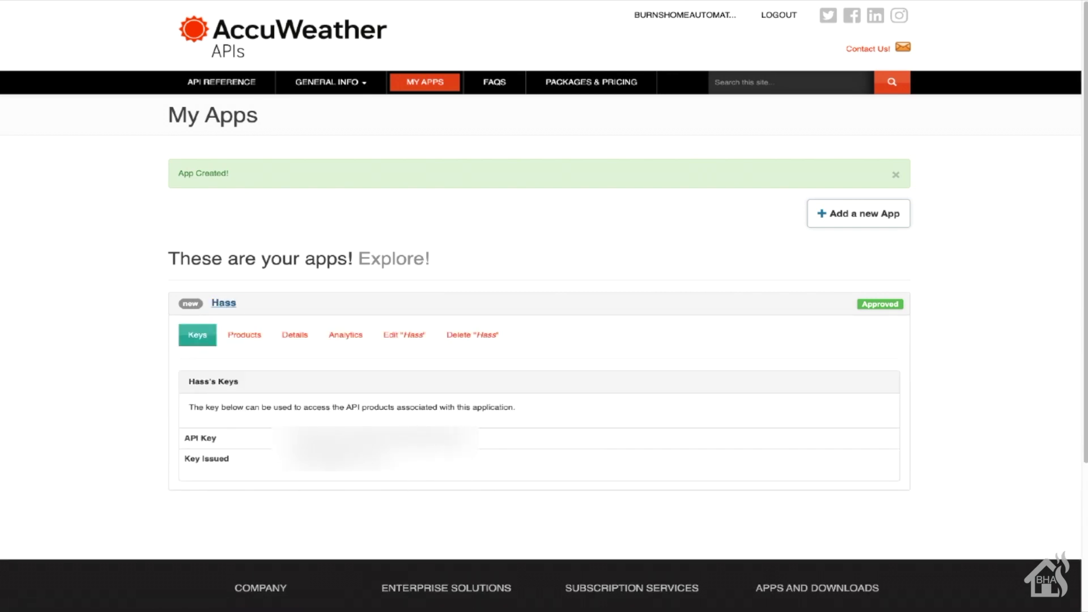
drag(453, 438, 303, 438)
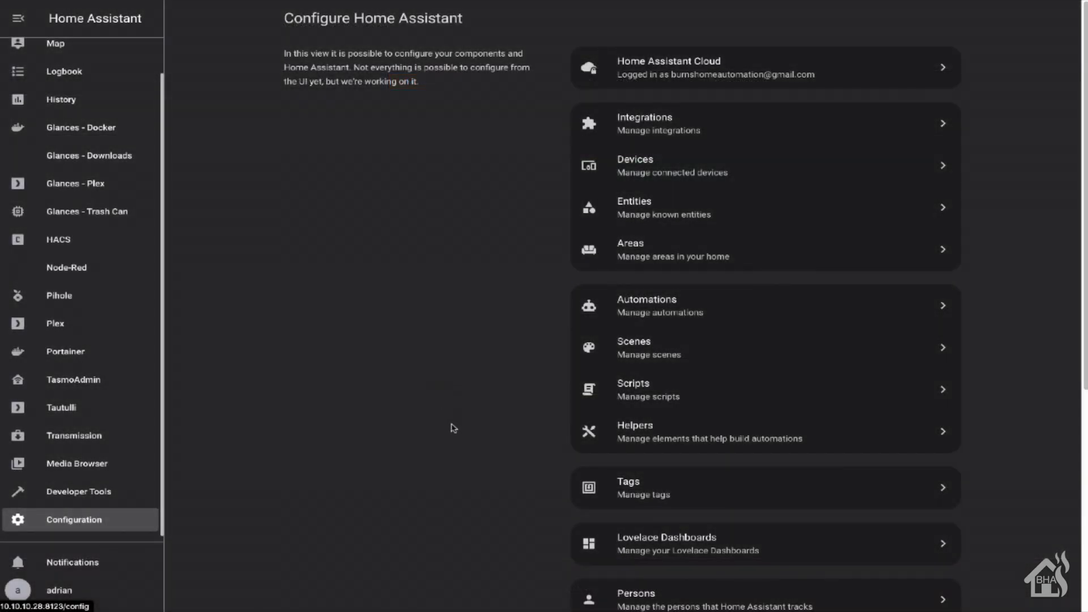
Add an AccuWeather integration named Home using the pasted API key
click(709, 122)
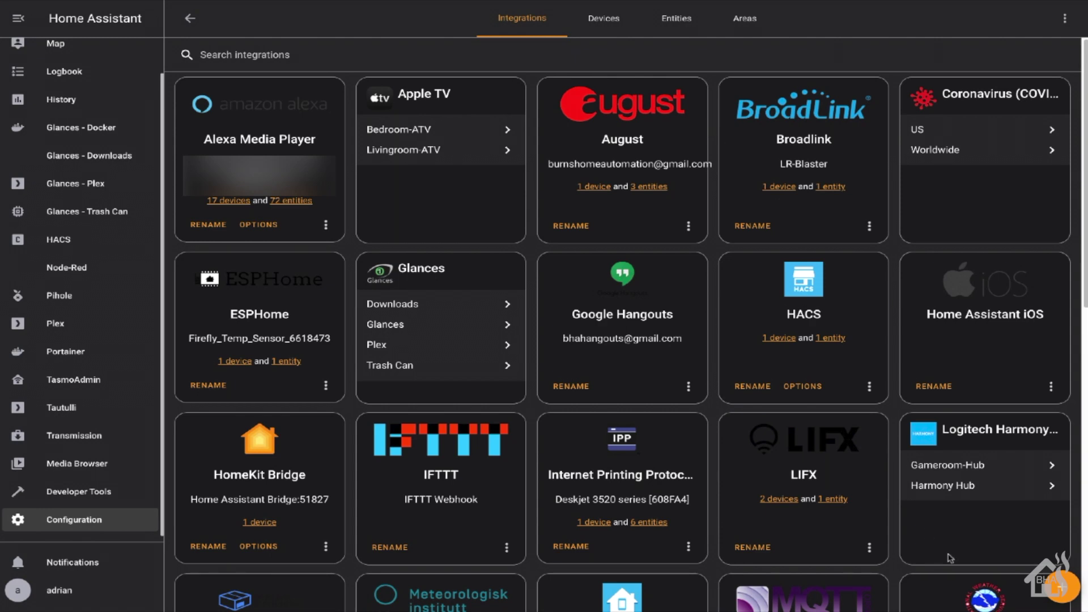
click(1069, 589)
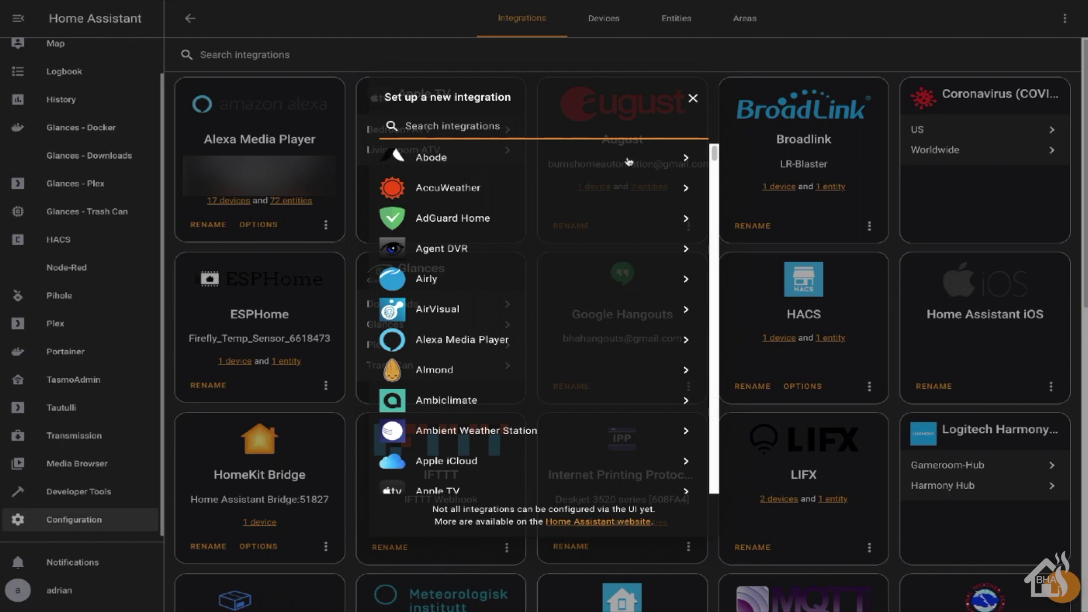
click(541, 187)
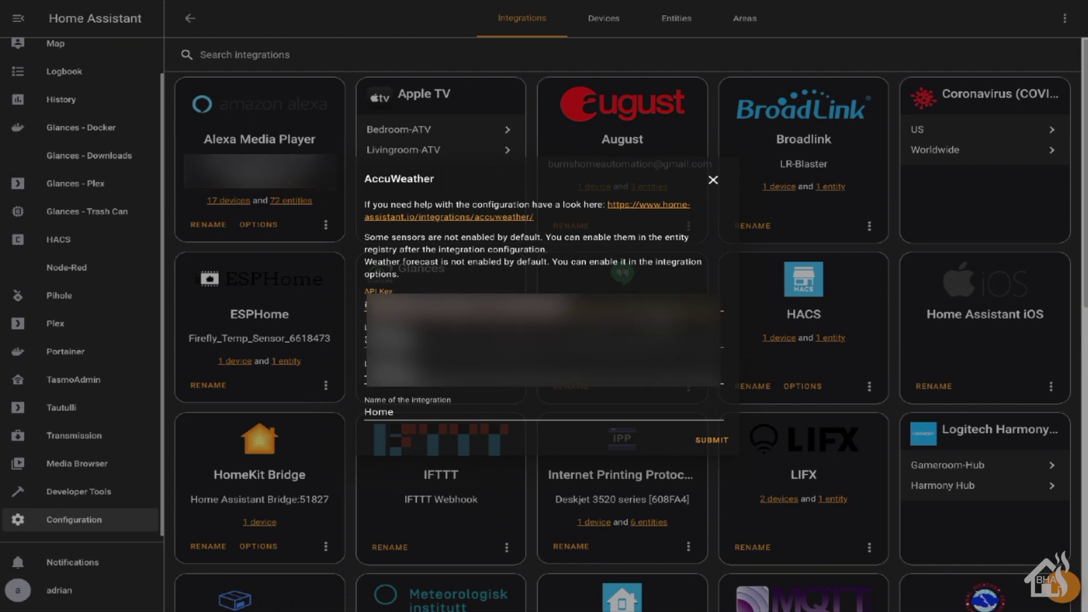
click(713, 443)
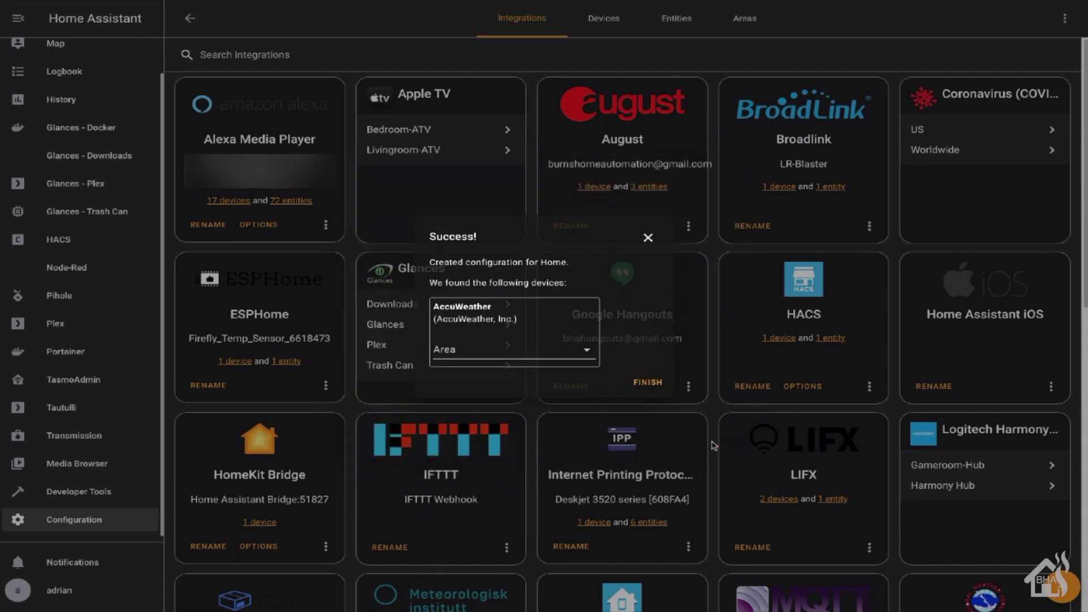
click(638, 388)
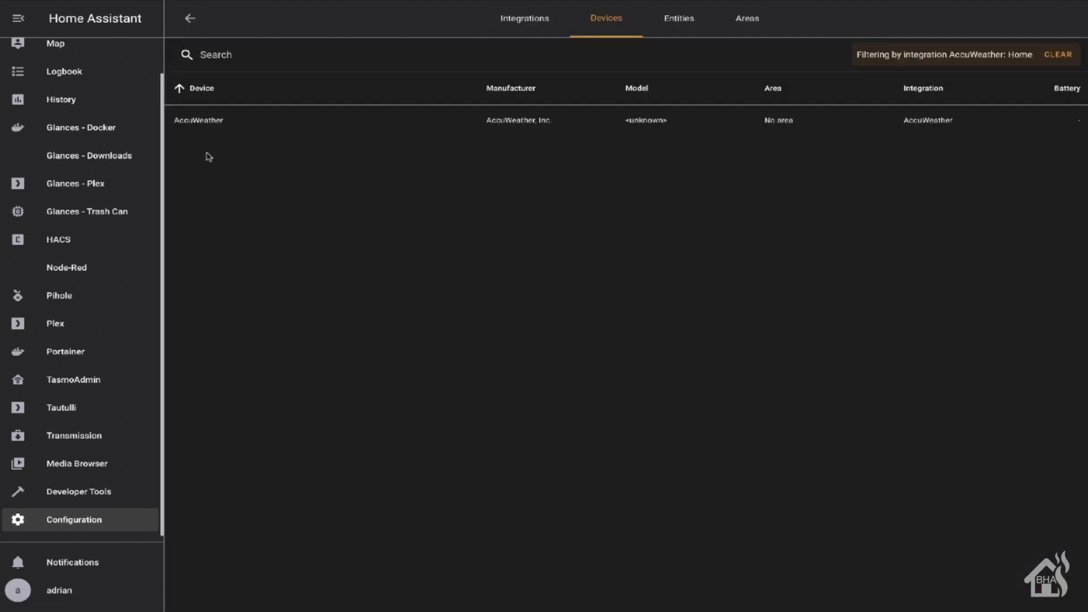
On the AccuWeather device, reveal the 7 disabled entities and enable apparent temperature
click(194, 120)
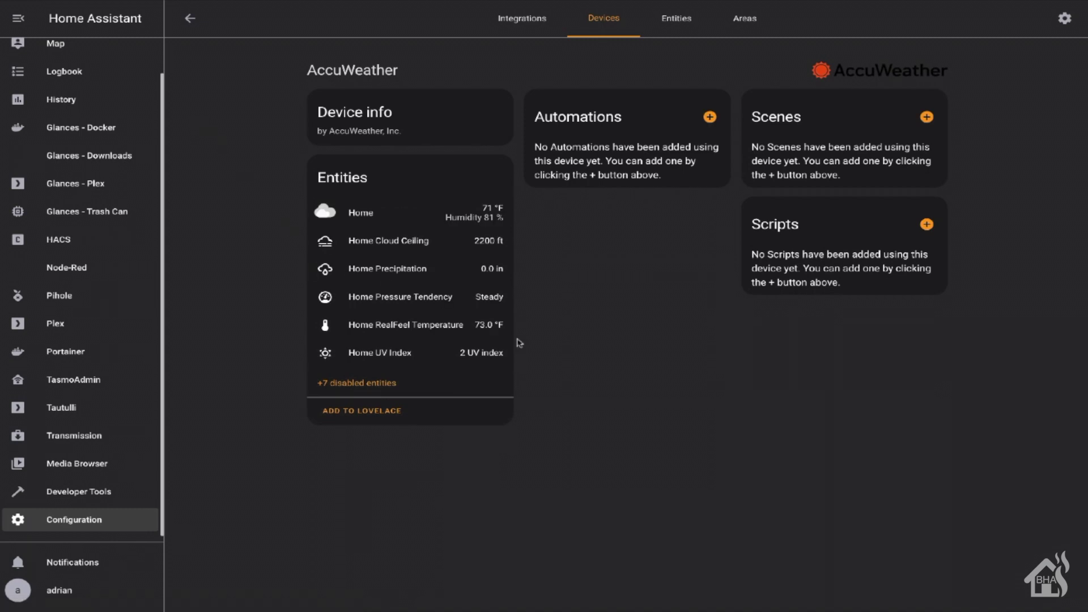
click(339, 380)
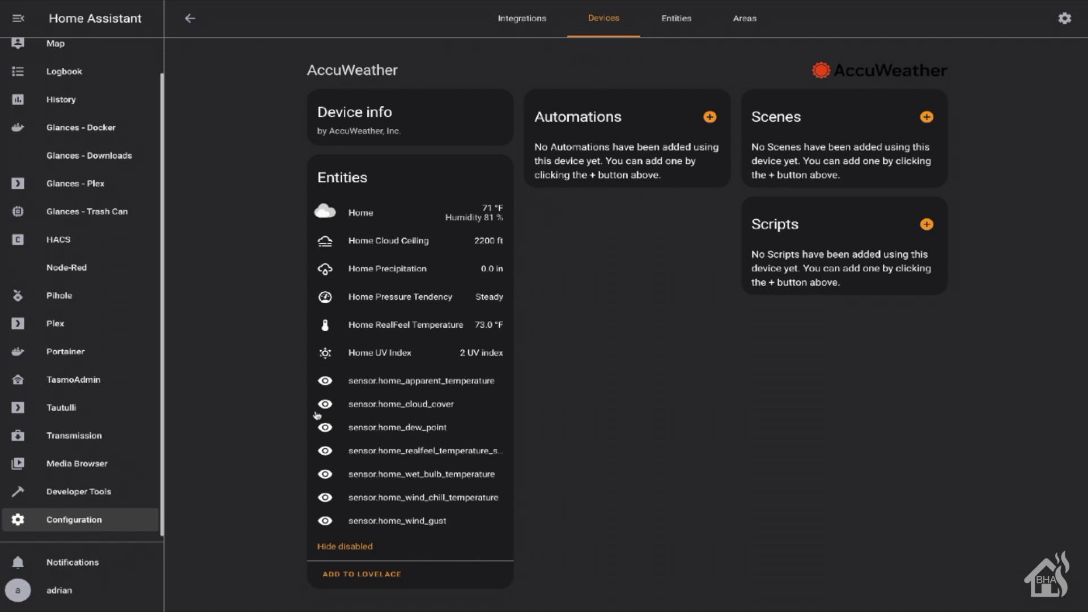
click(327, 385)
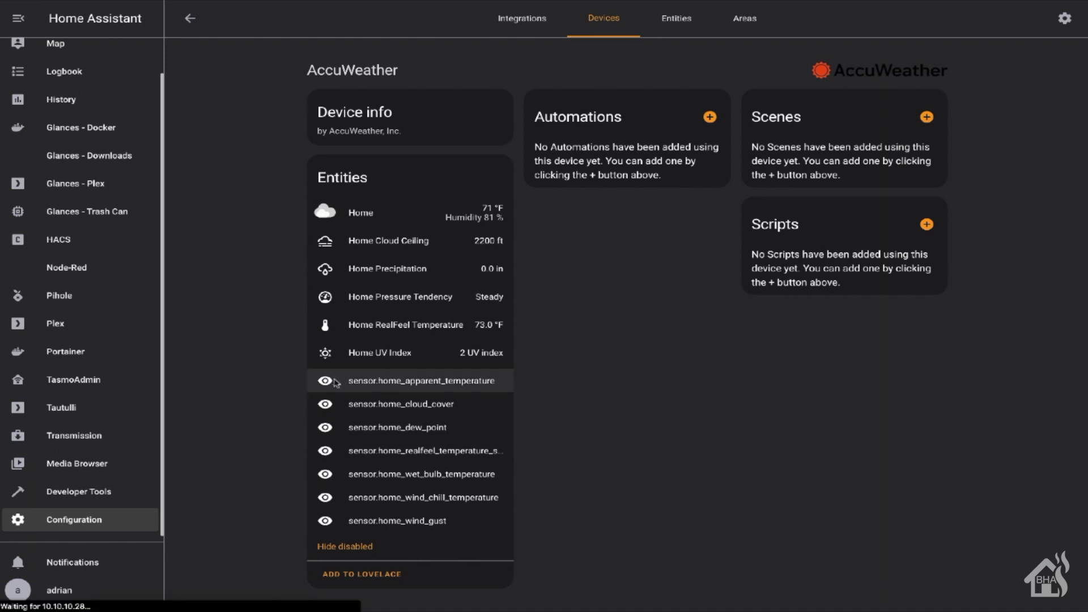
click(372, 398)
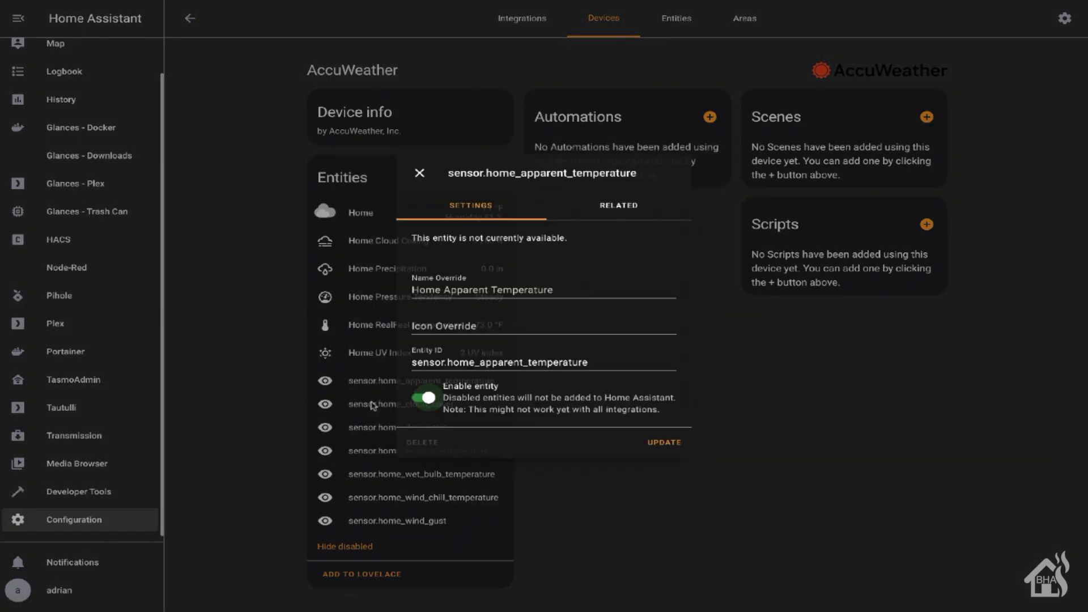
click(670, 442)
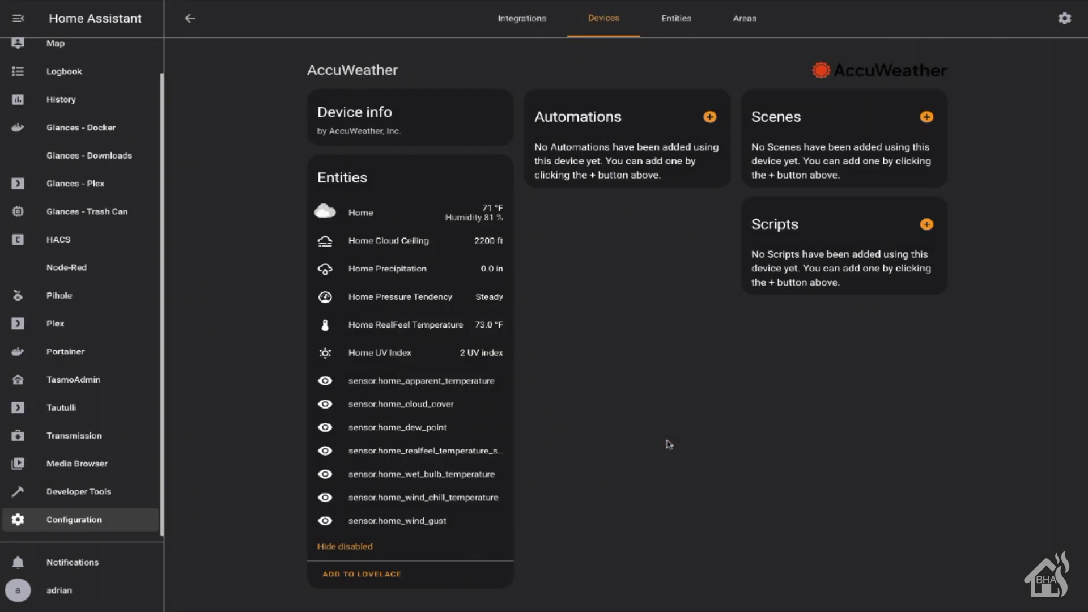
Enable the cloud cover and dew point sensors as well
click(326, 387)
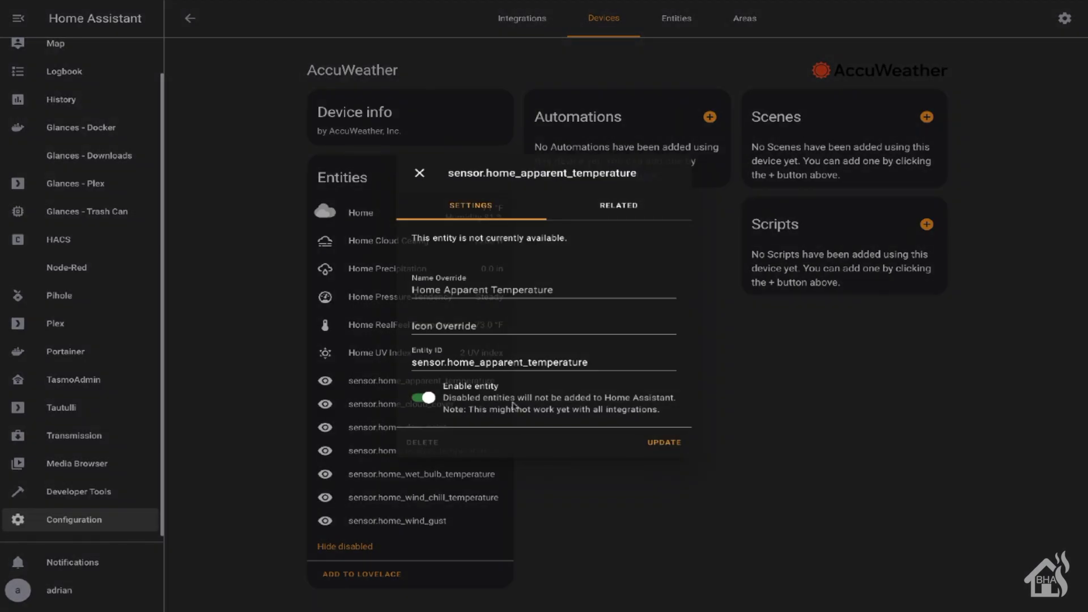
click(417, 175)
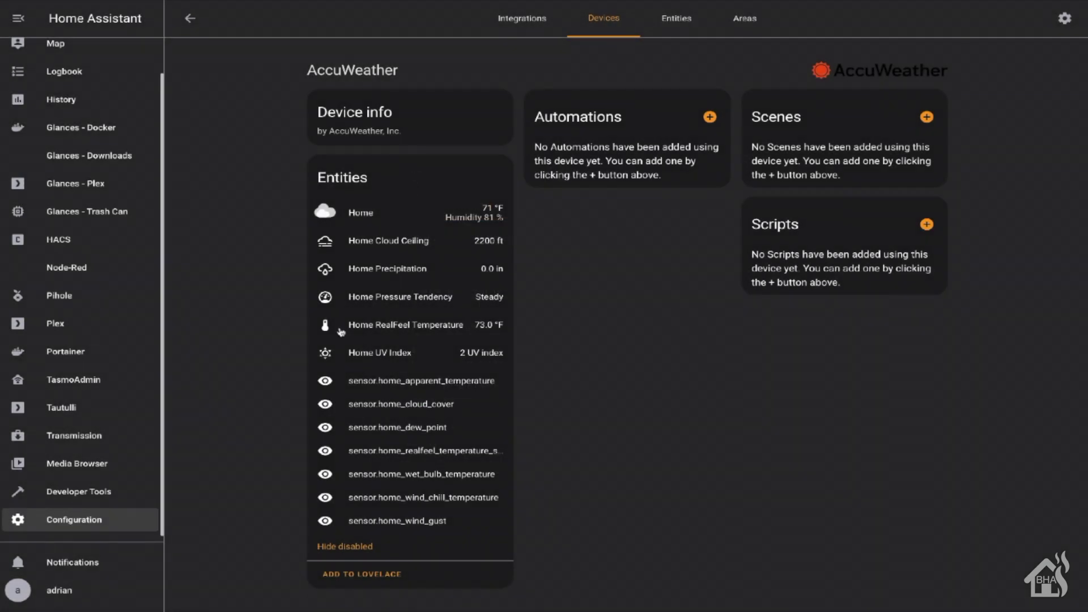
click(329, 400)
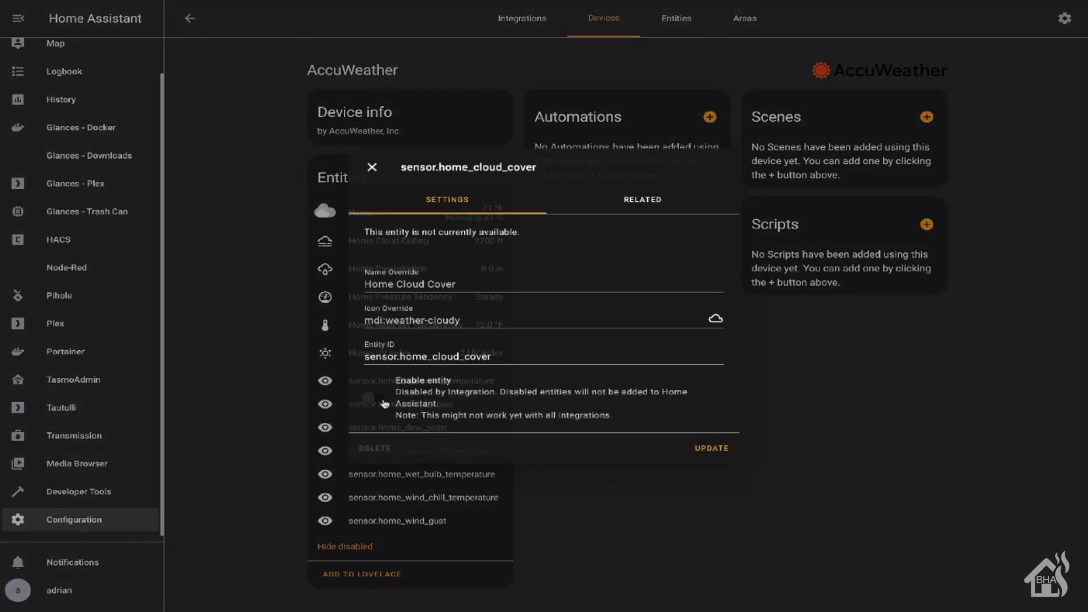
click(428, 397)
click(672, 449)
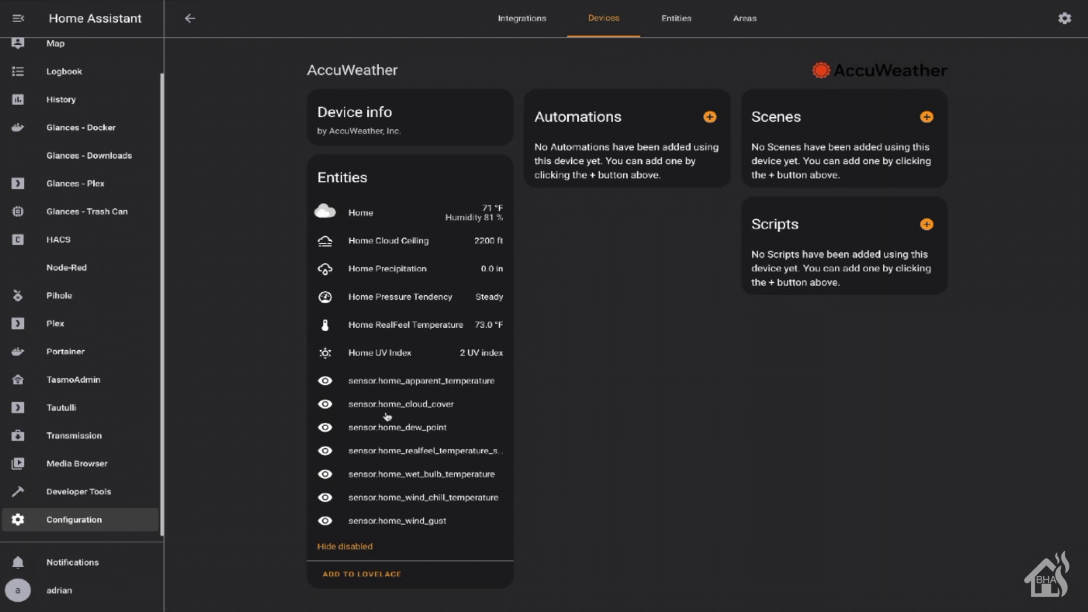
click(335, 428)
click(428, 398)
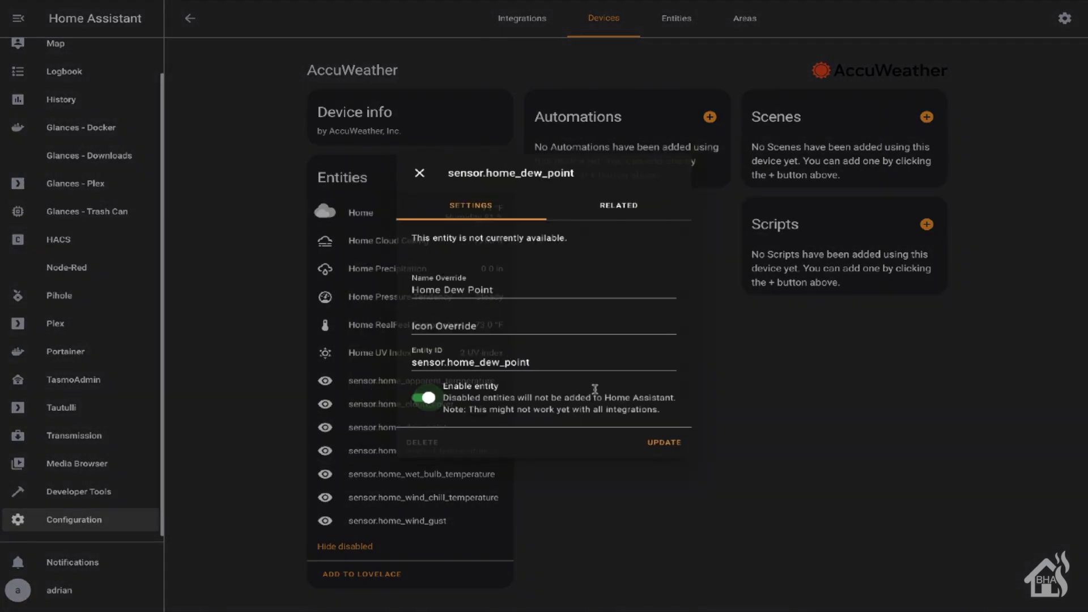
click(670, 446)
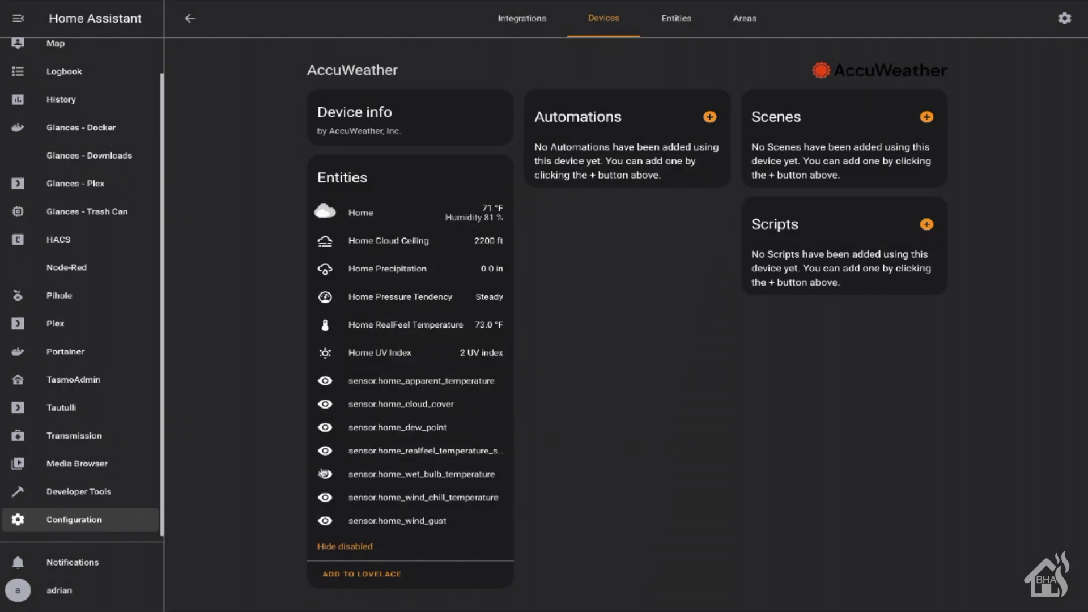
click(326, 453)
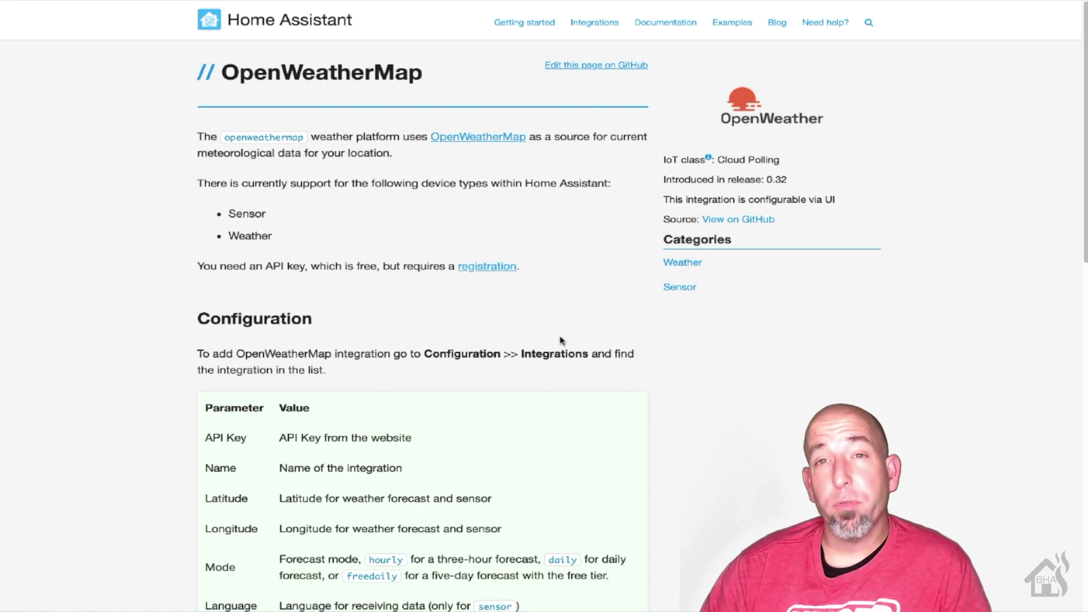
Scroll the OpenWeatherMap docs through the configuration parameters and conditions table
scroll(561, 340, down, 3)
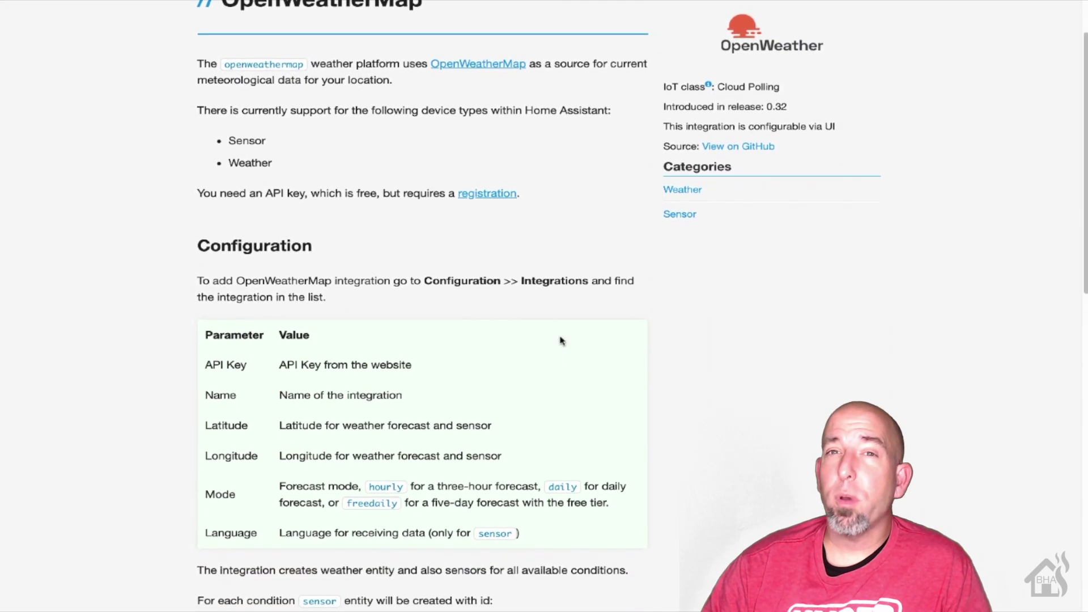
scroll(561, 343, down, 3)
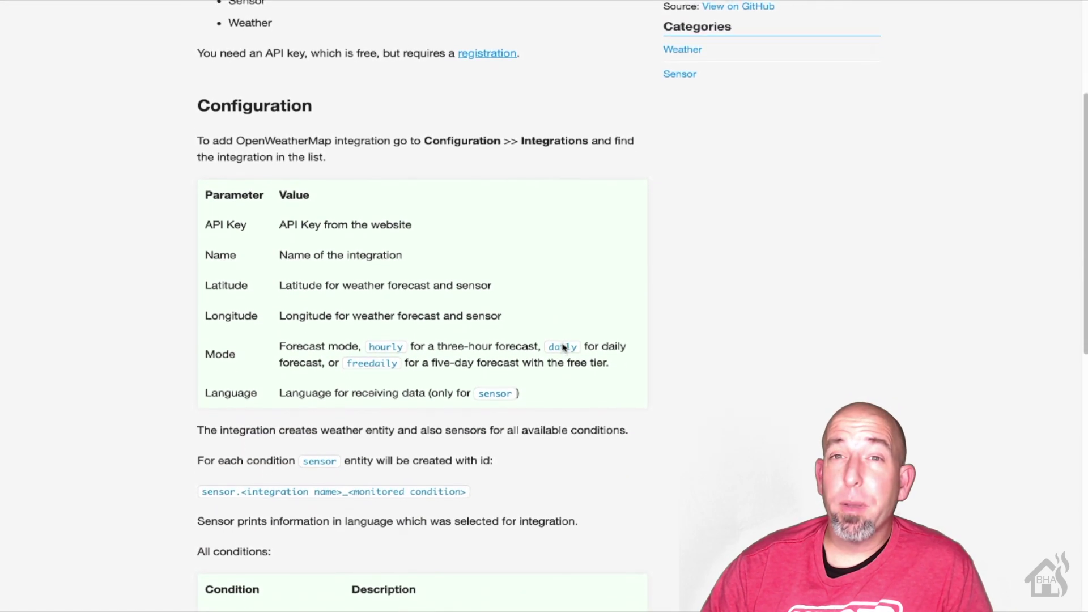
scroll(564, 347, down, 3)
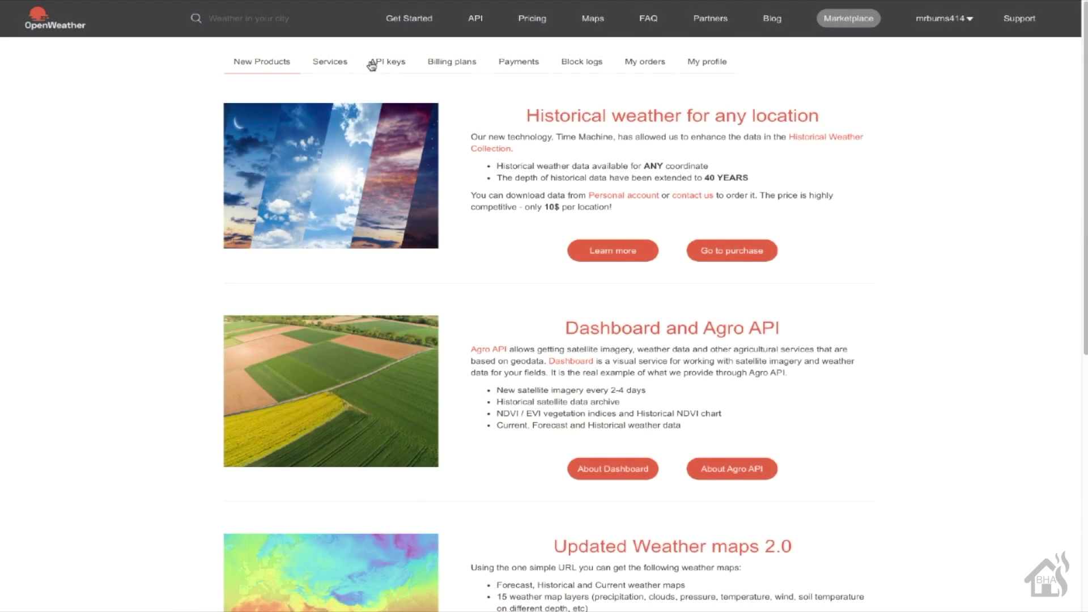
Copy the Default key from the OpenWeather API keys page
click(375, 64)
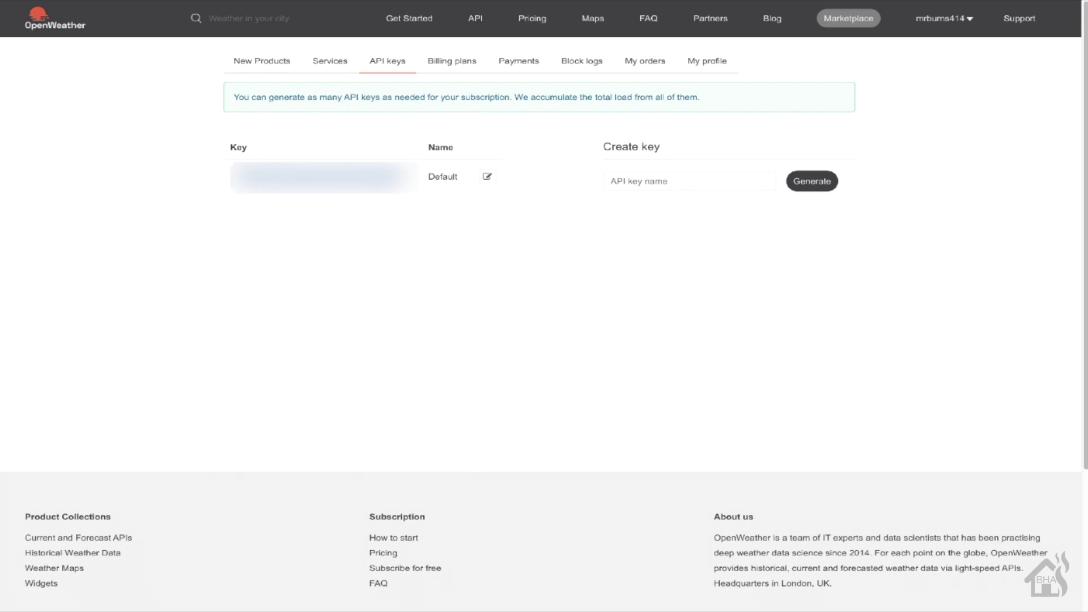
right_click(388, 181)
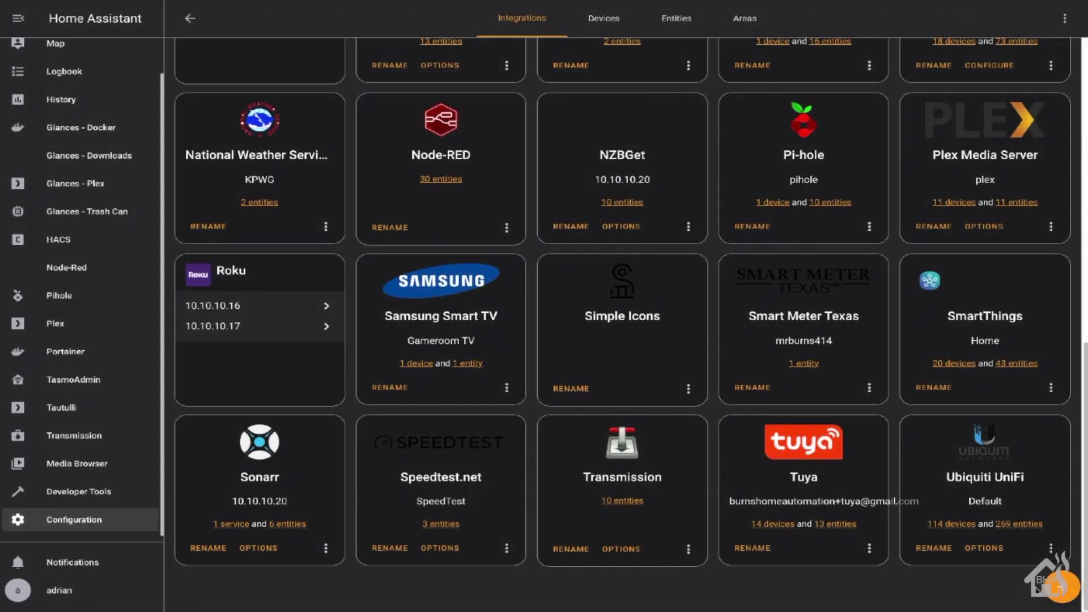
Add an OpenWeatherMap integration with the copied API key and location latitude/longitude
click(1057, 588)
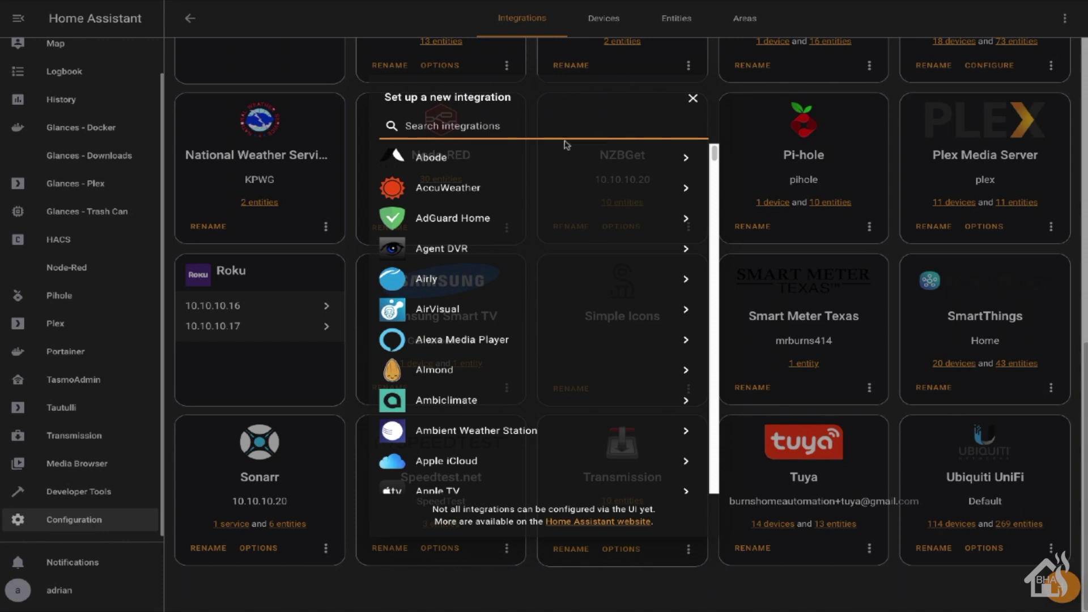
text(op)
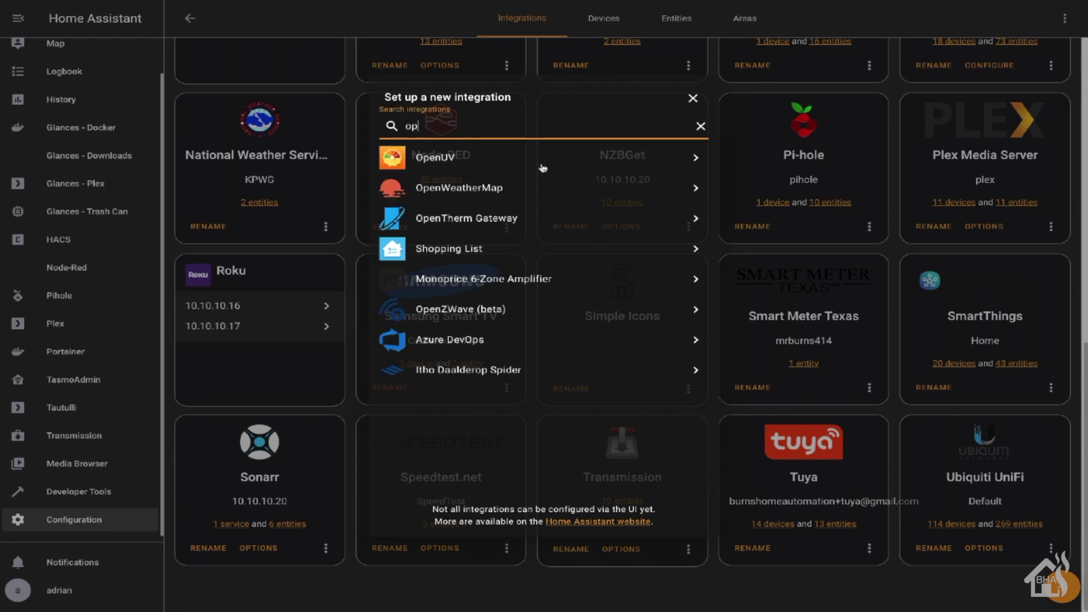
click(513, 188)
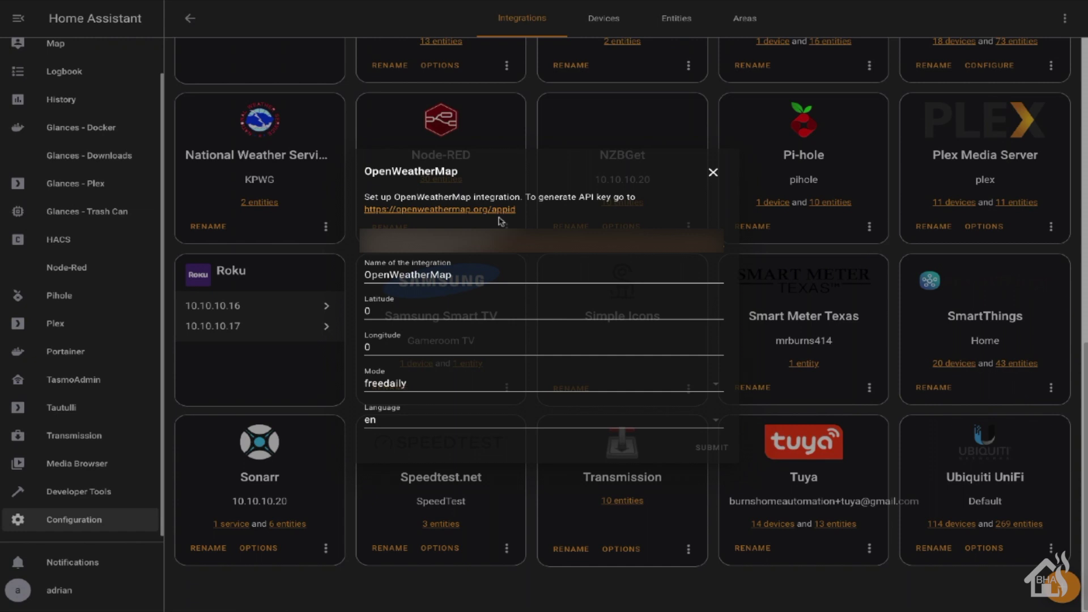
click(436, 313)
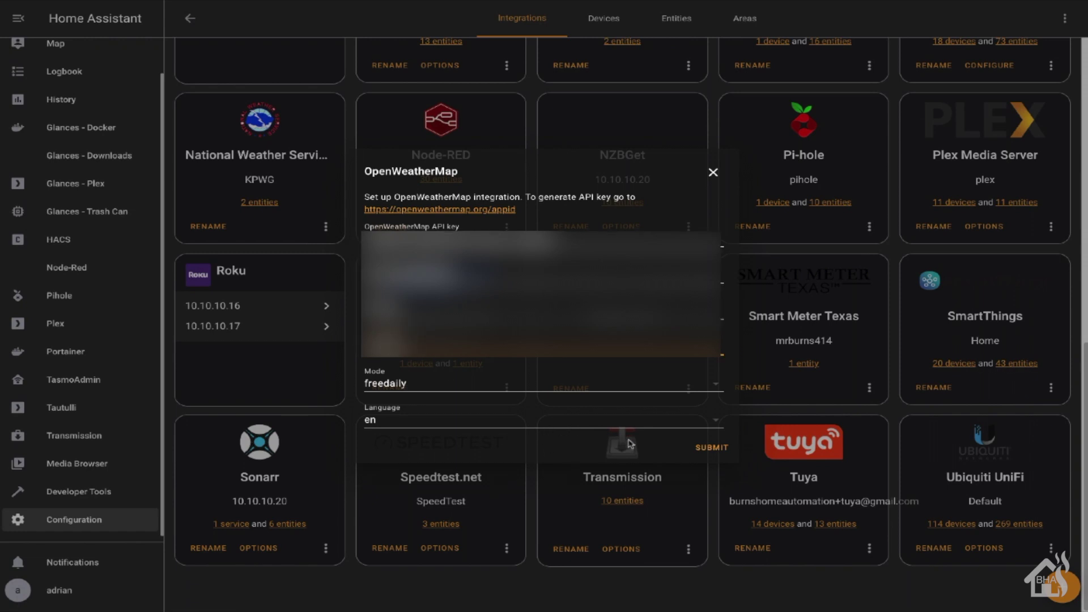
click(712, 449)
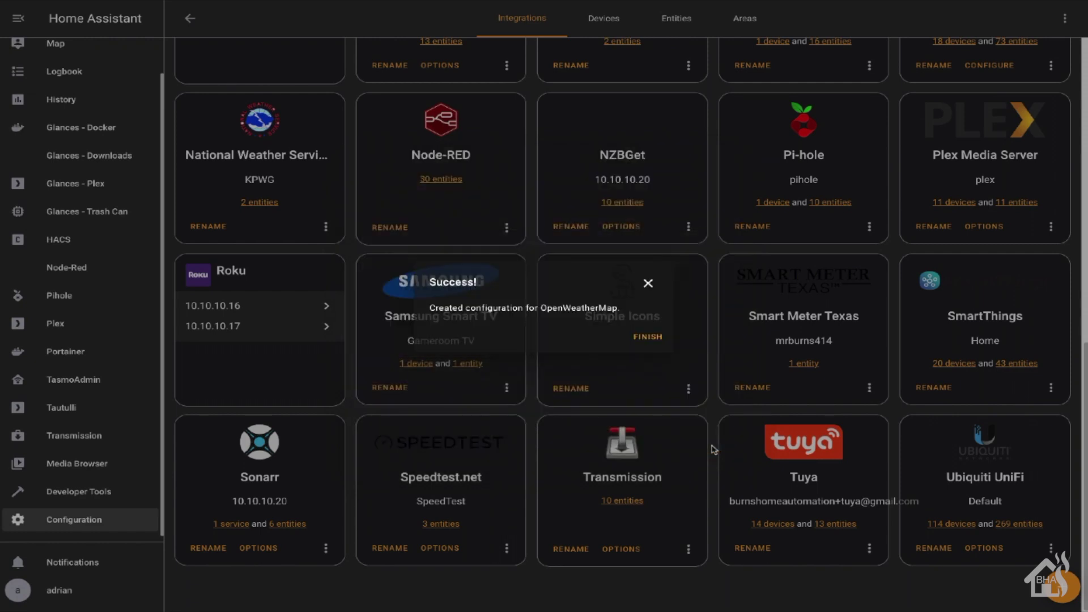
click(652, 337)
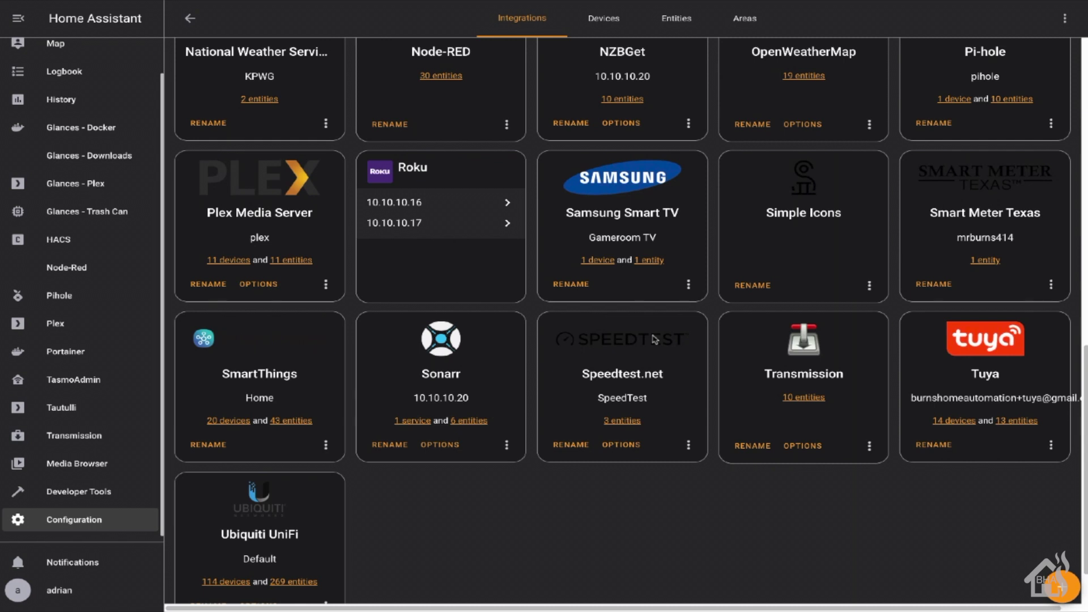
View the OpenWeatherMap weather entity details, then the Cloud coverage sensor showing 90 %
click(806, 76)
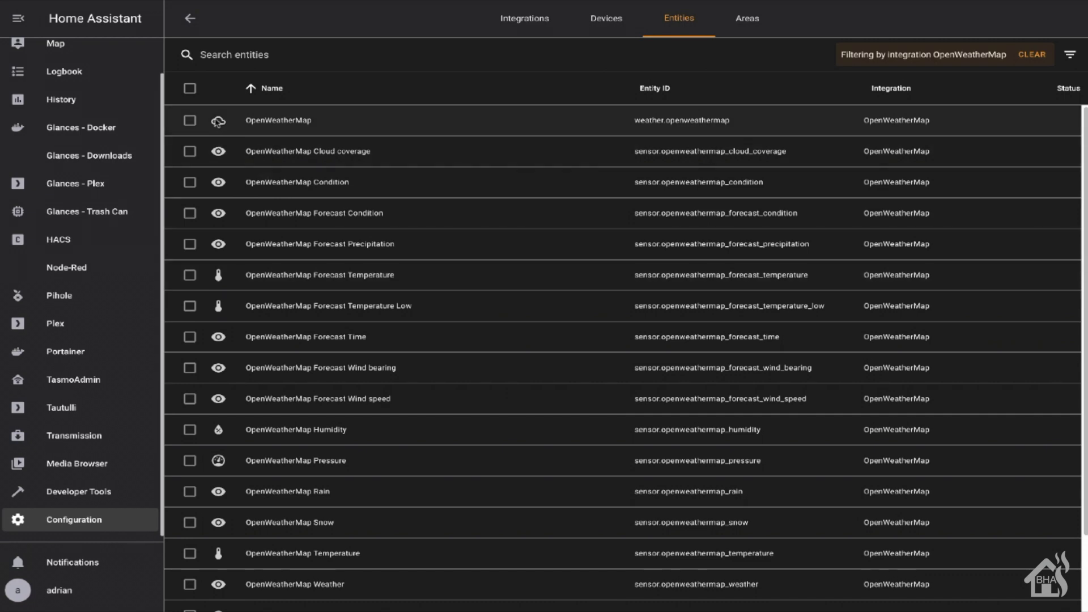
click(218, 122)
click(673, 190)
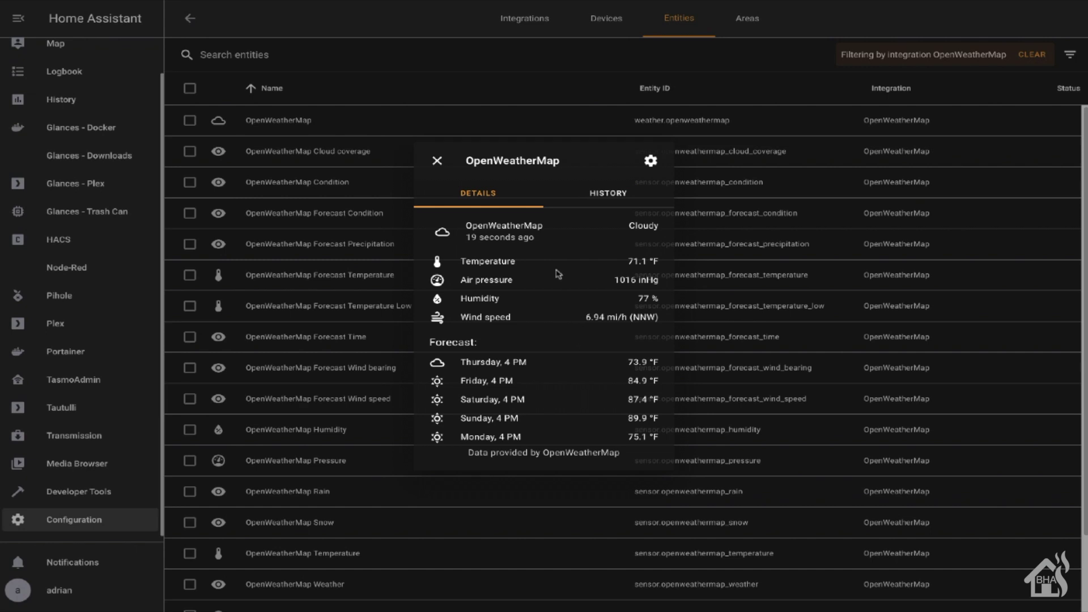
click(437, 162)
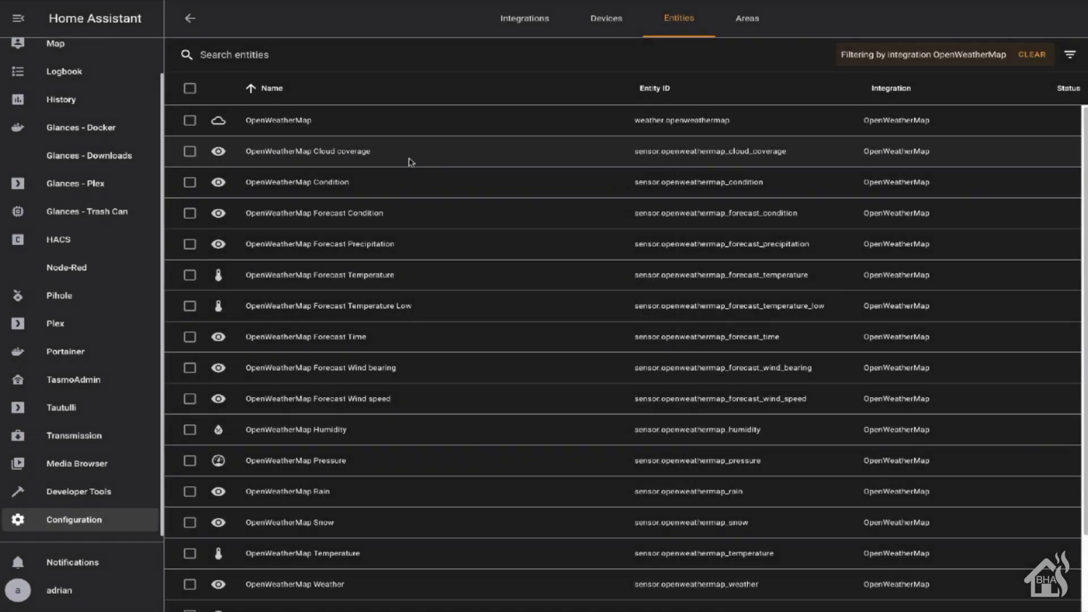
click(217, 157)
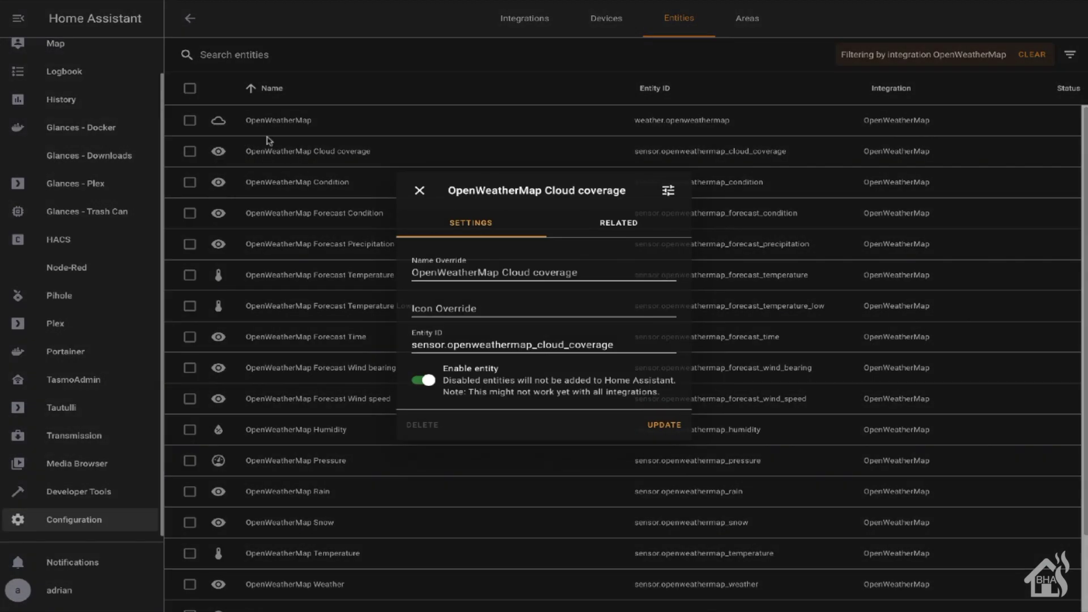
click(671, 189)
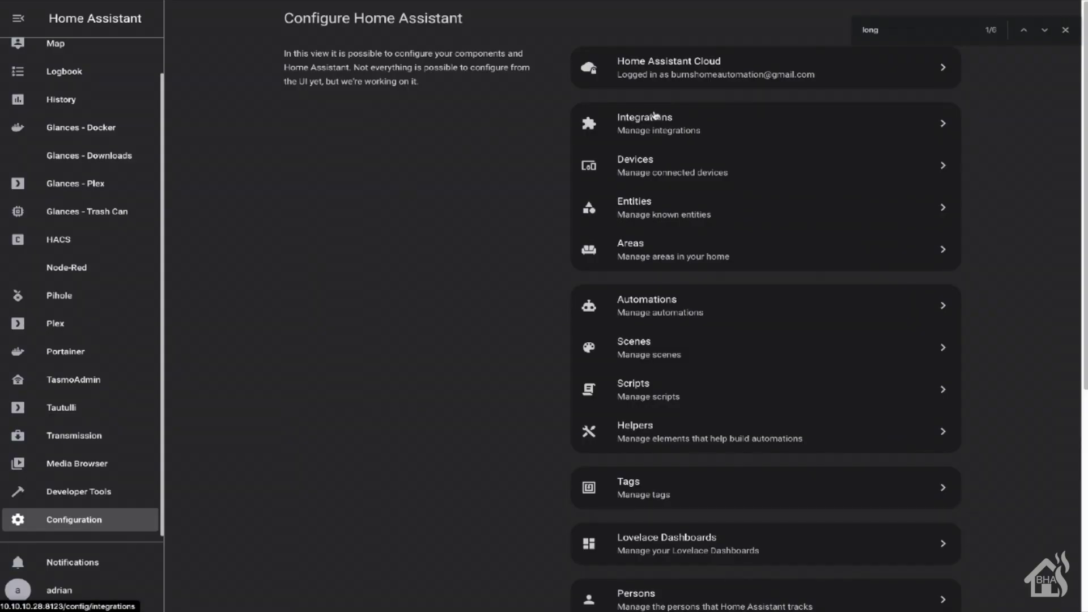
click(652, 117)
scroll(717, 413, down, 15)
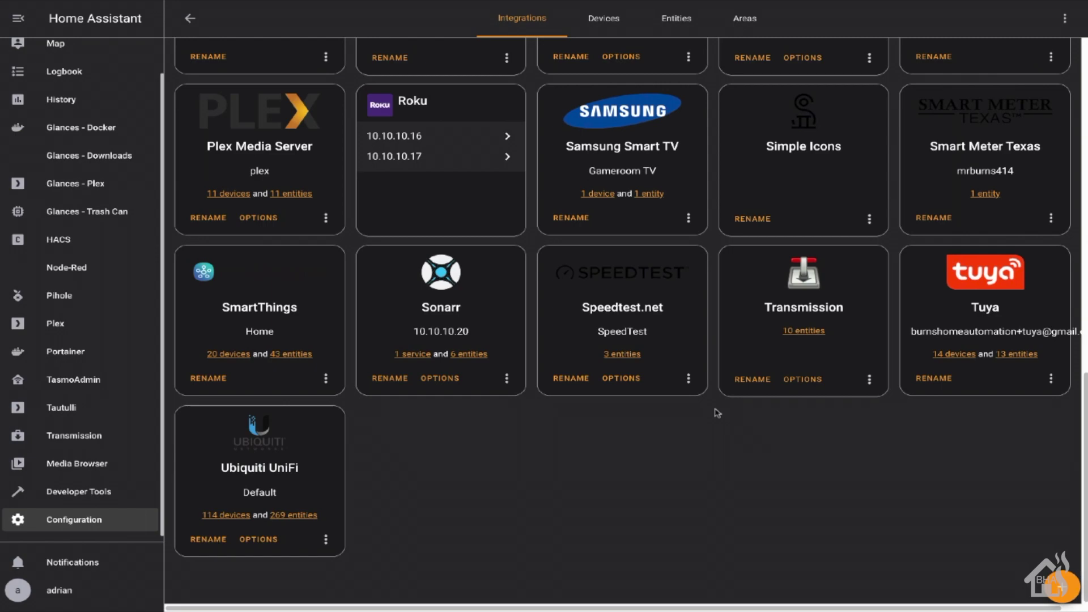
click(1063, 588)
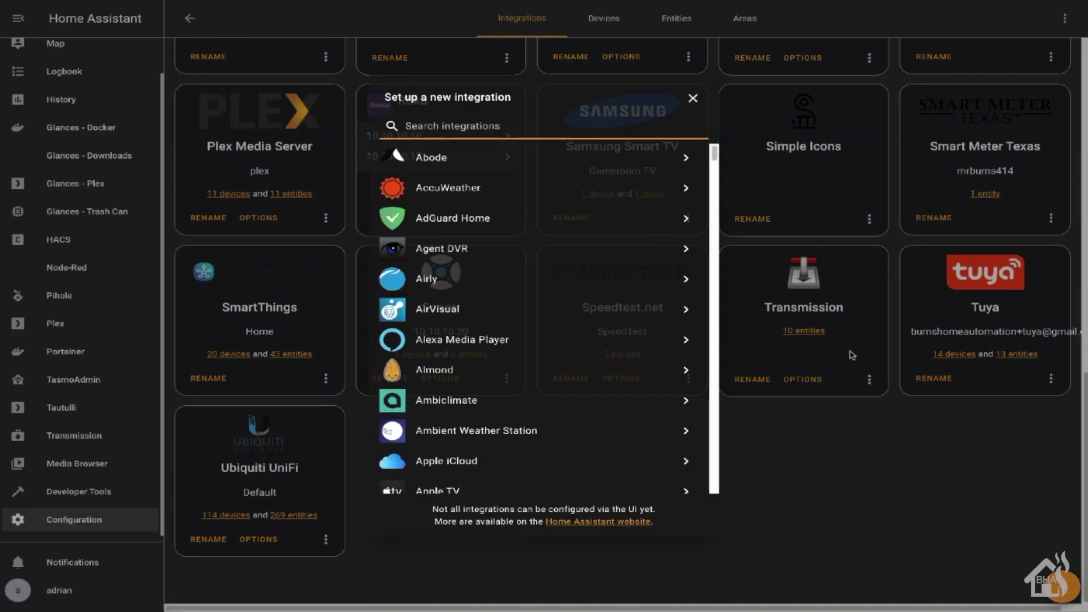
text(NA)
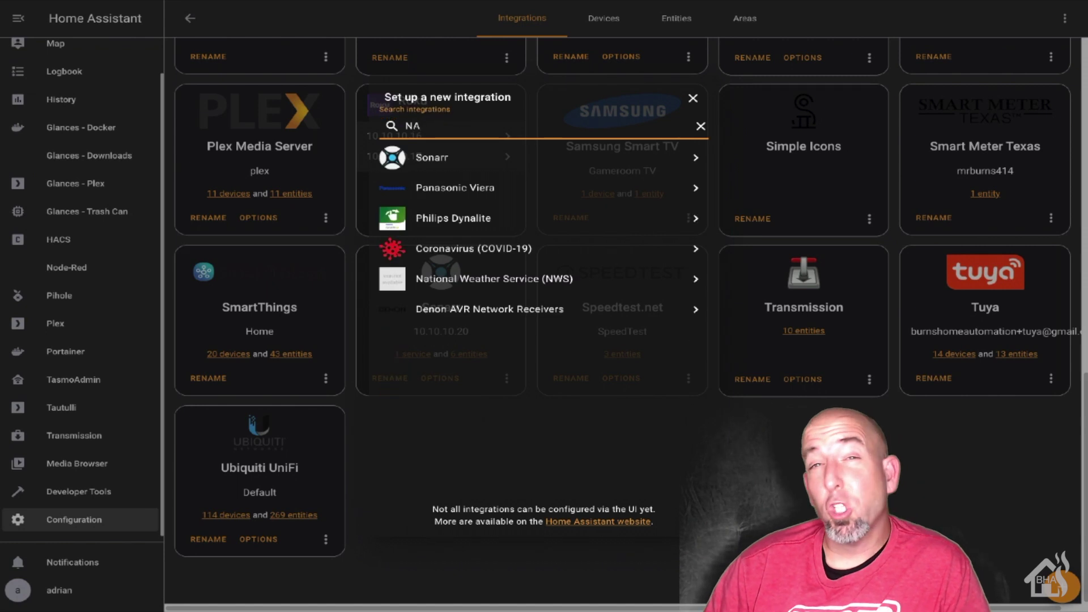
click(505, 278)
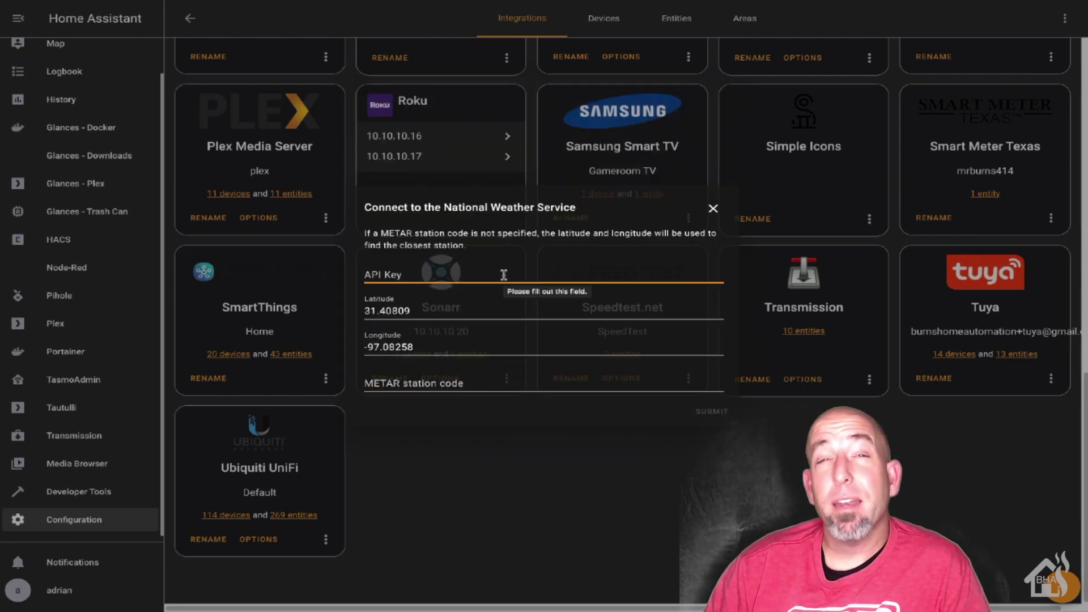
text(burns)
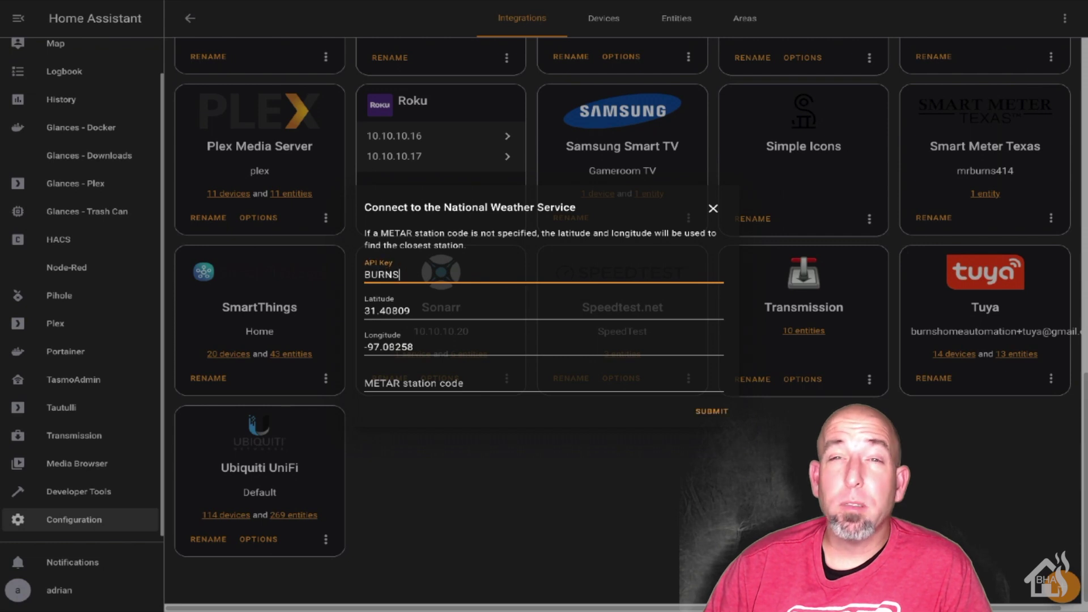
key(BackSpace)
key(BackSpace)
key(BackSpace)
key(BackSpace)
key(BackSpace)
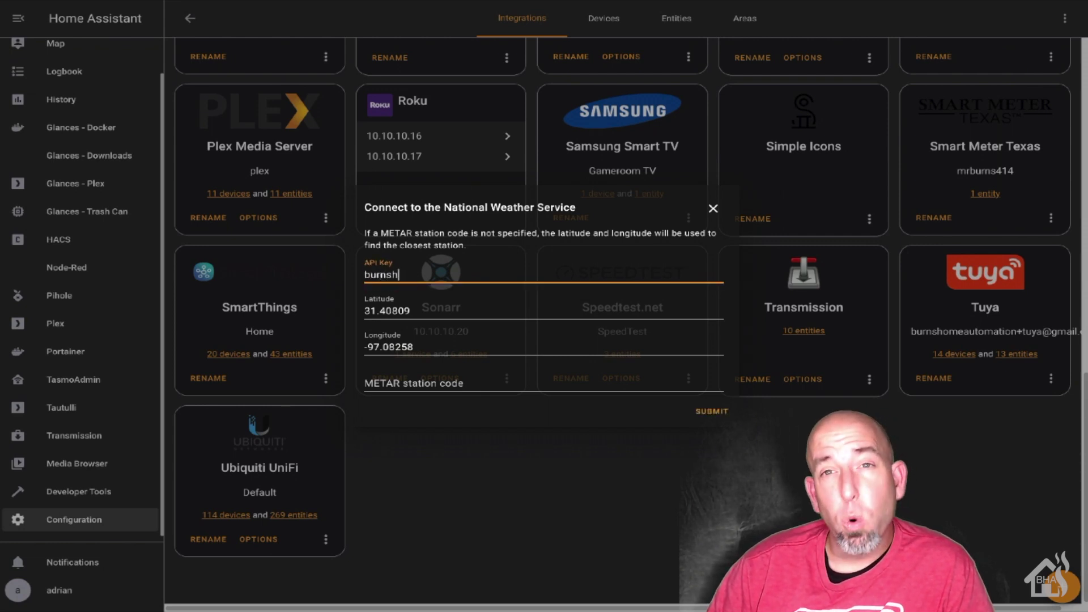
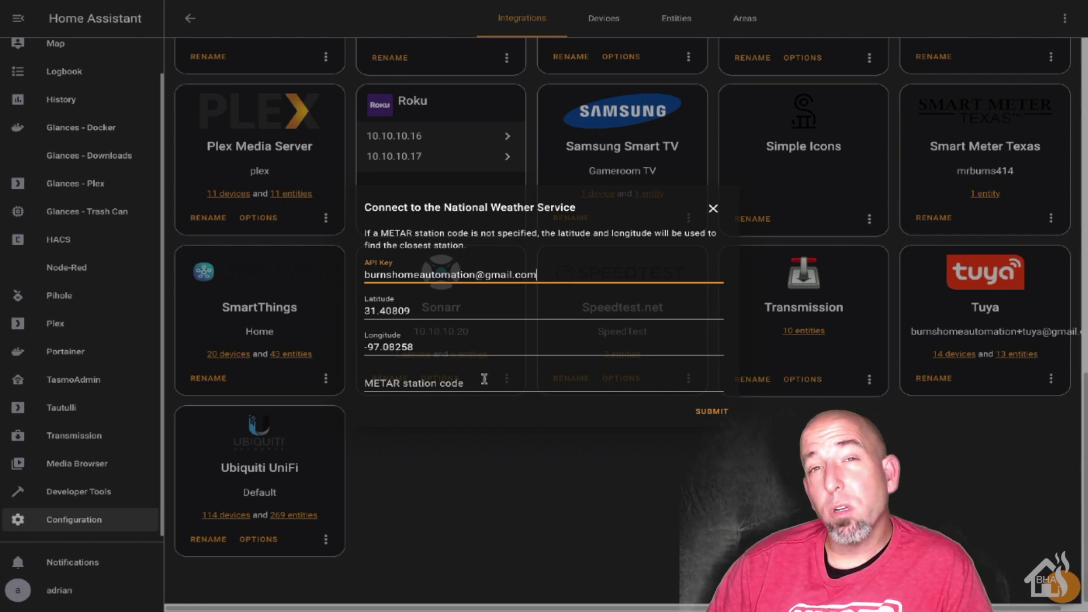
click(716, 411)
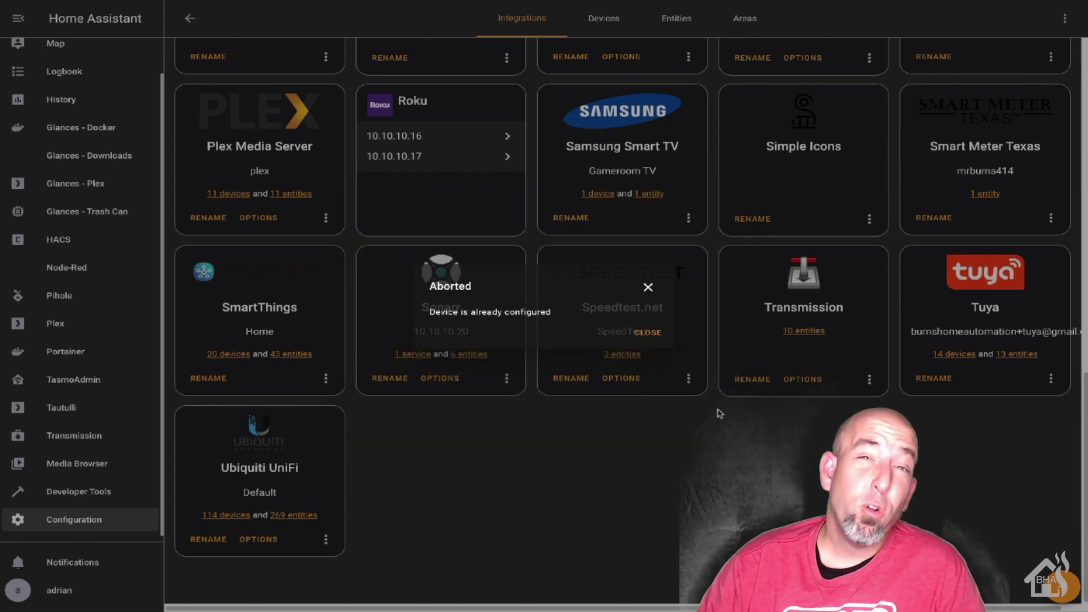
click(650, 332)
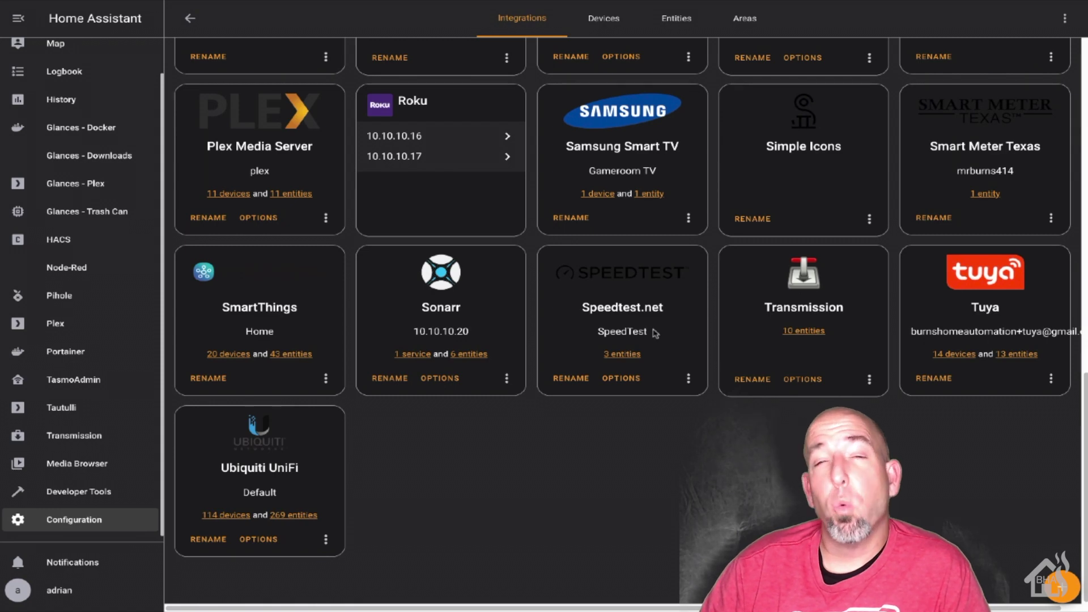
Show KPWG Daynight details from the NWS card's 2 entities: Cloudy, 71 °F
scroll(655, 333, up, 3)
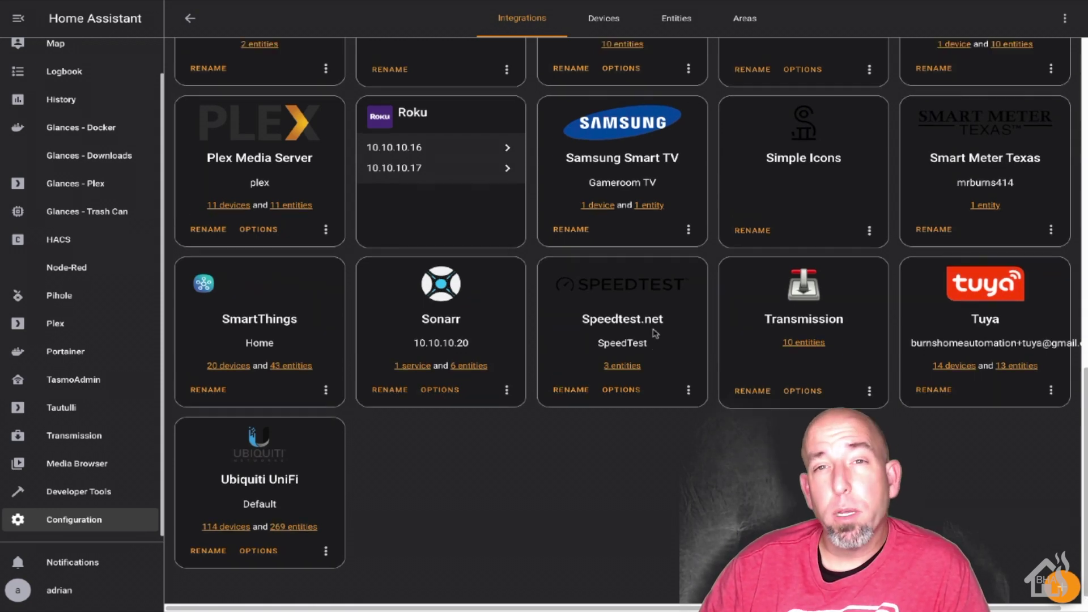
scroll(655, 333, up, 1)
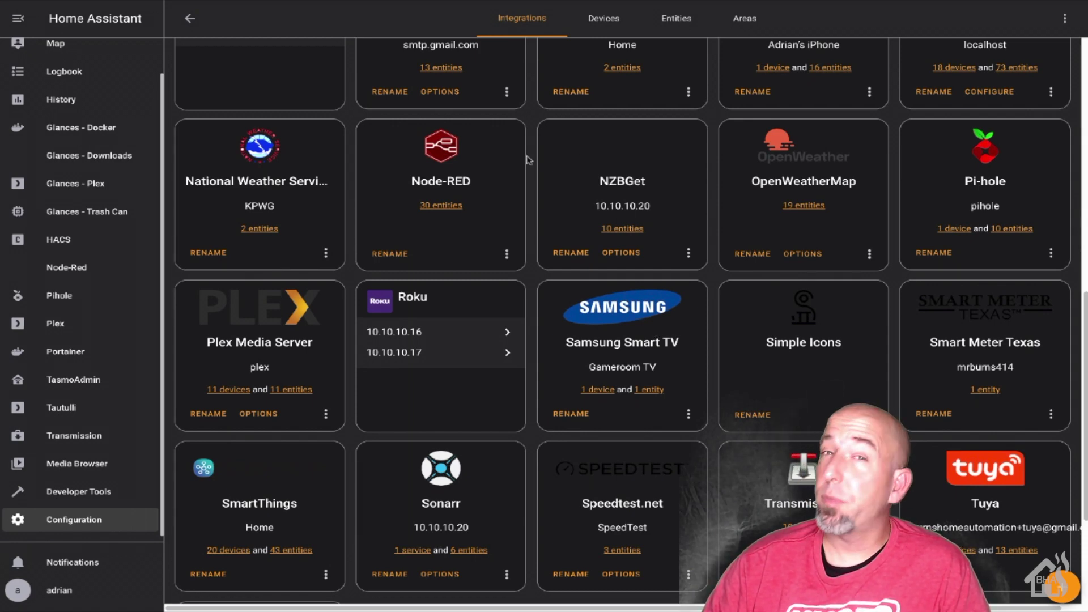
scroll(530, 180, up, 1)
scroll(530, 180, down, 2)
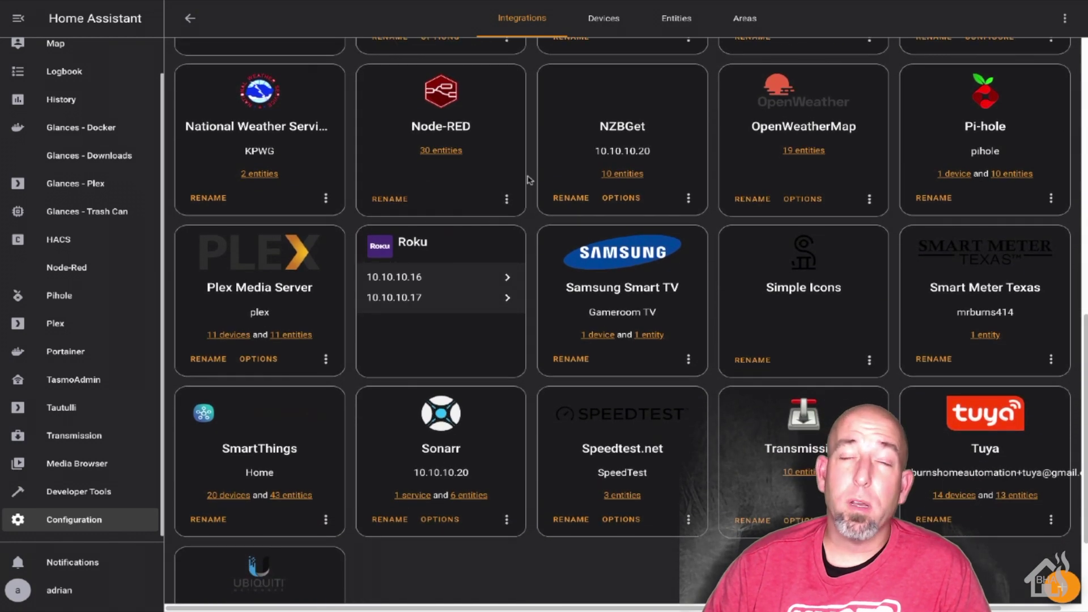
click(260, 174)
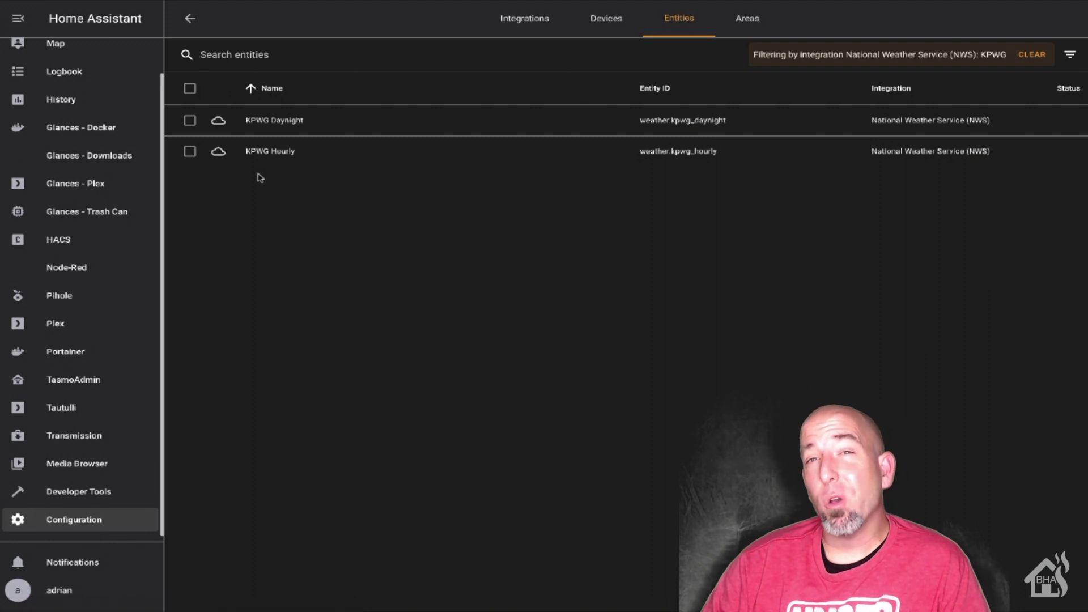
click(256, 120)
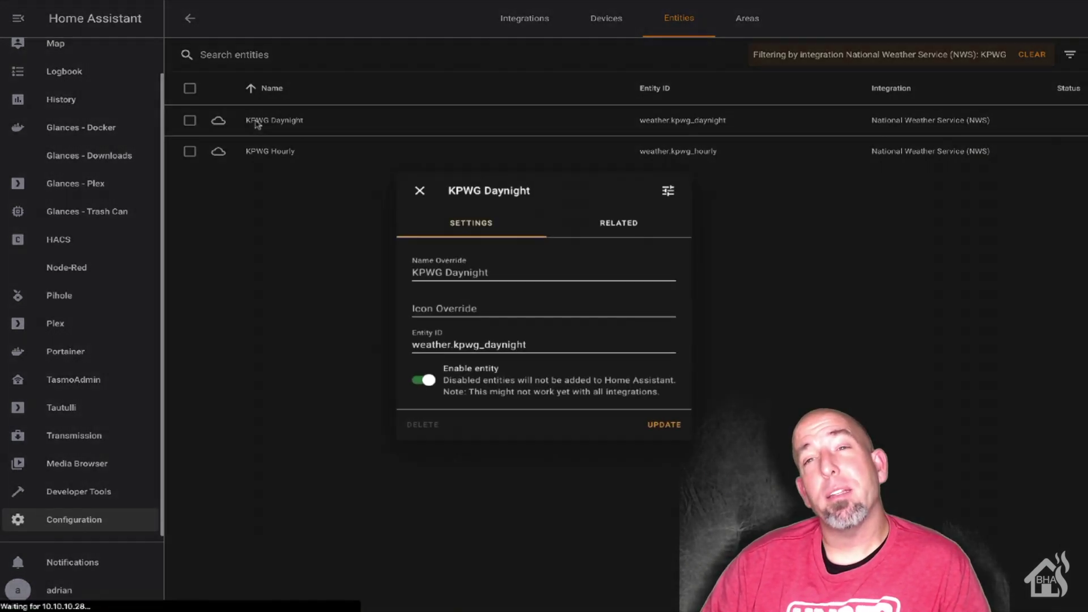
click(670, 189)
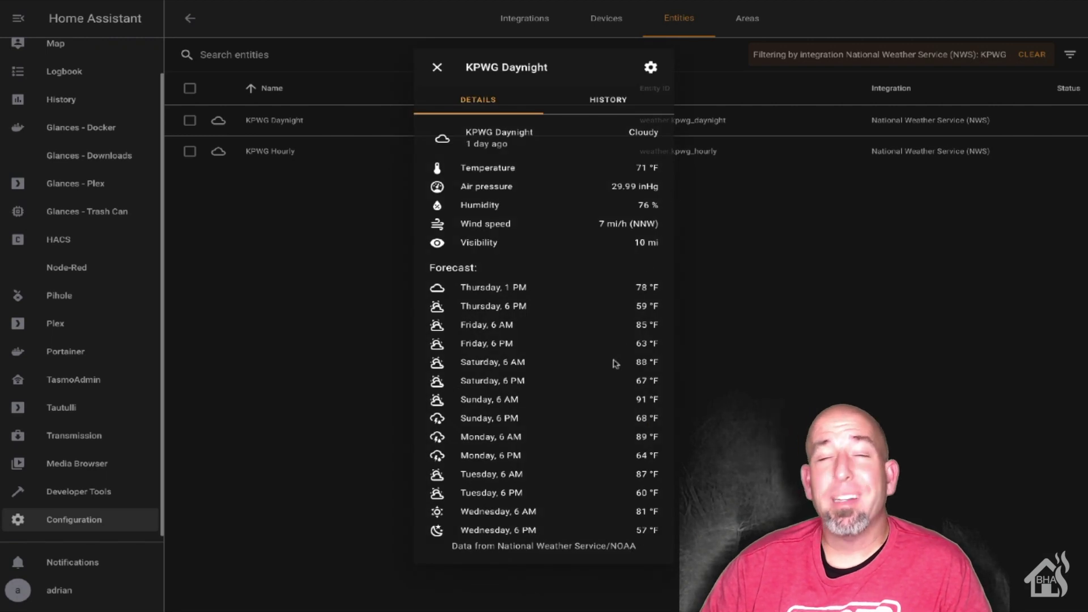